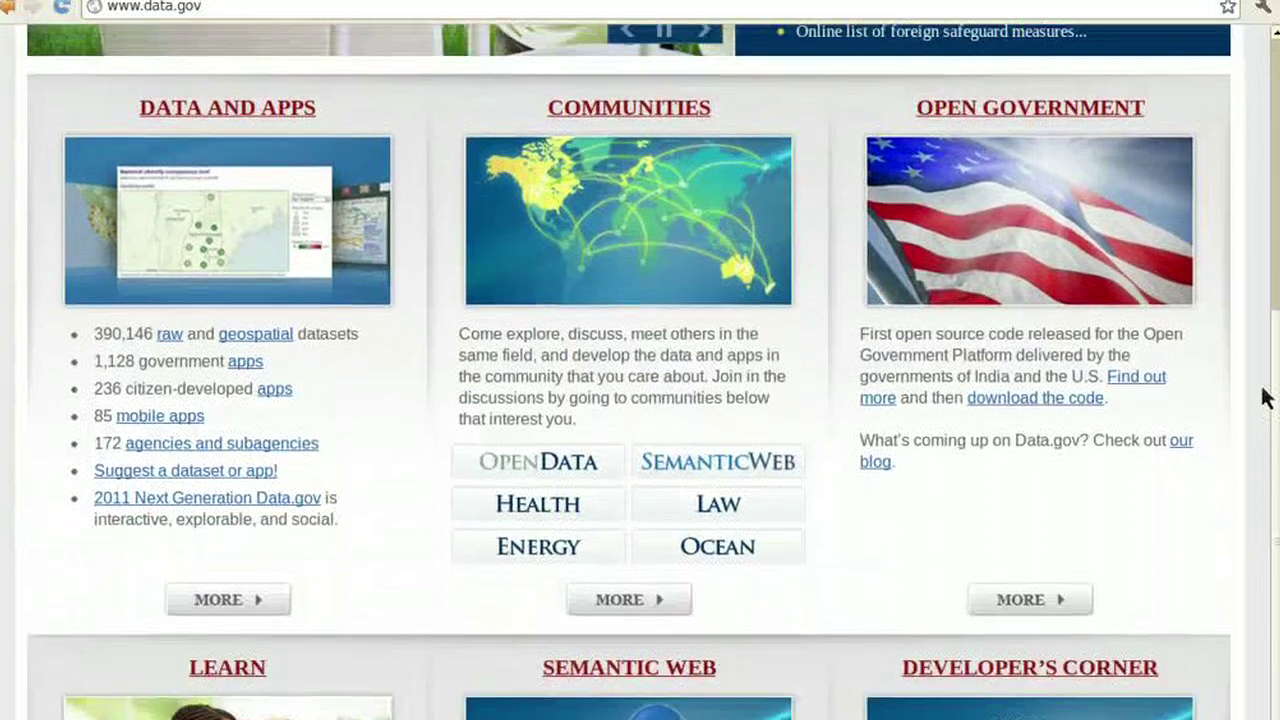
Step: Search the FSA website for 'data' using the suggested search term
scroll(1263, 397, "down", 2)
scroll(1263, 397, "down", 1)
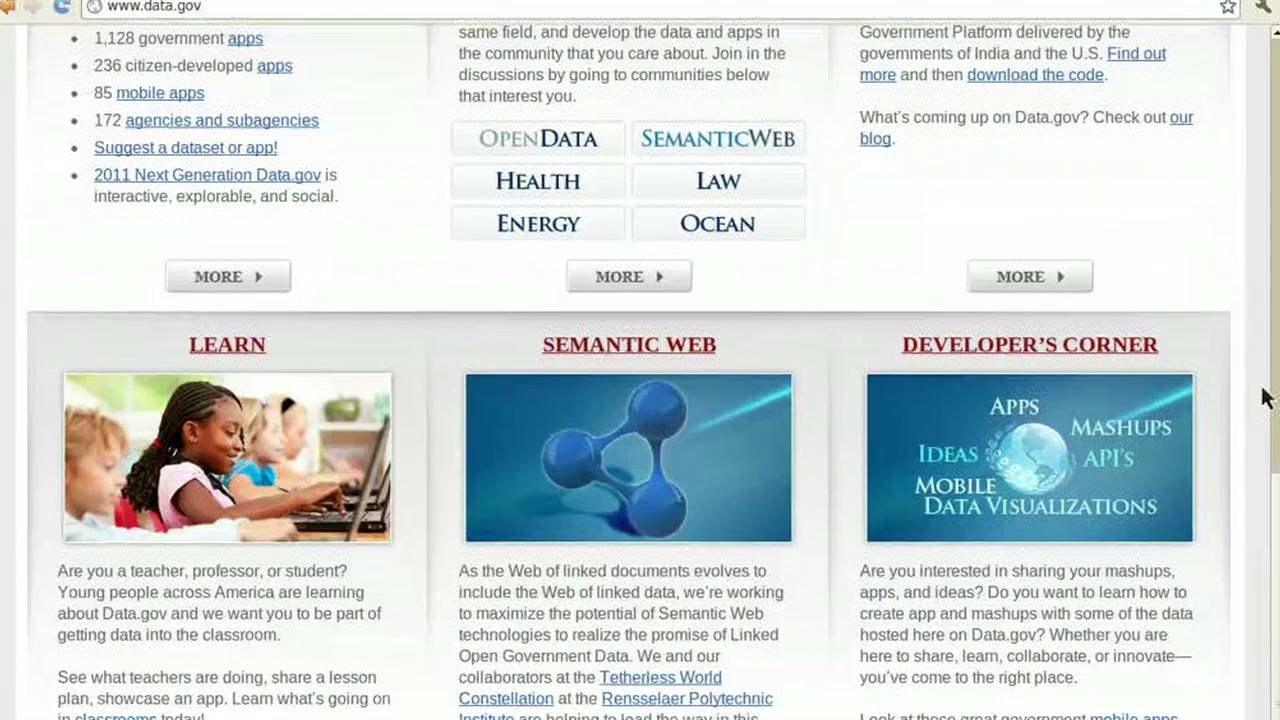
scroll(1263, 397, "up", 4)
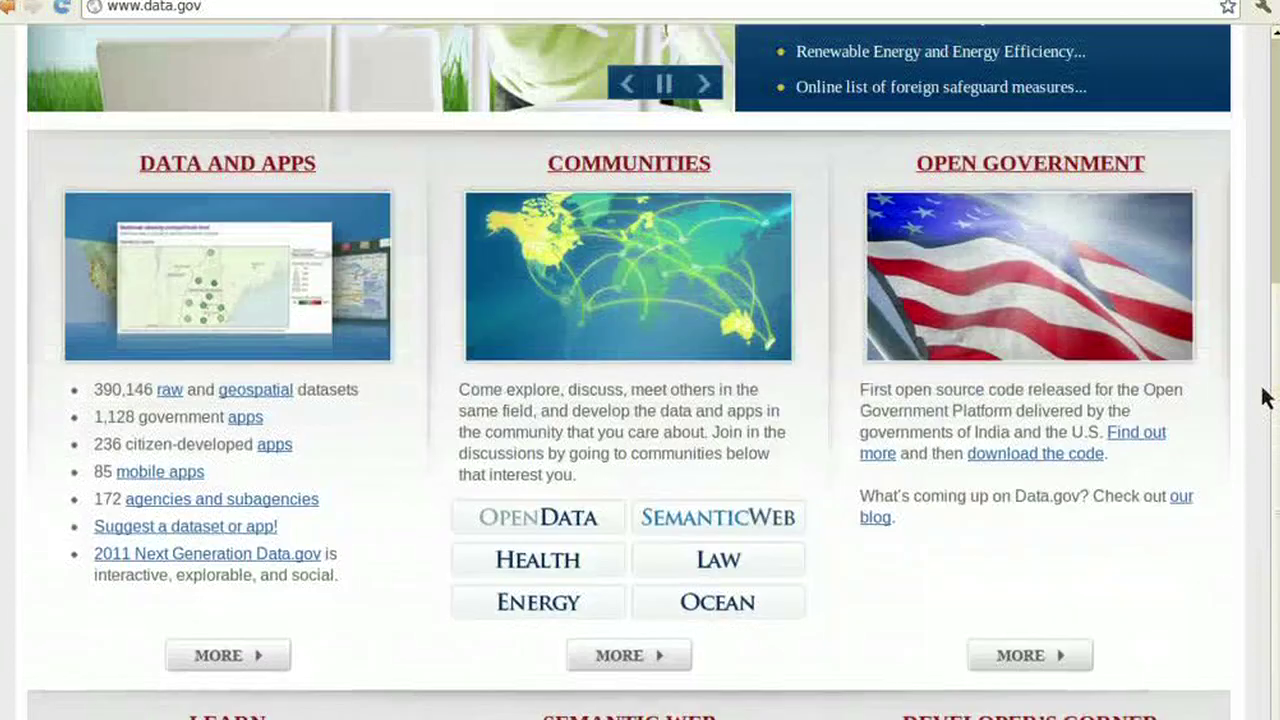
scroll(1263, 397, "up", 4)
scroll(1263, 397, "up", 1)
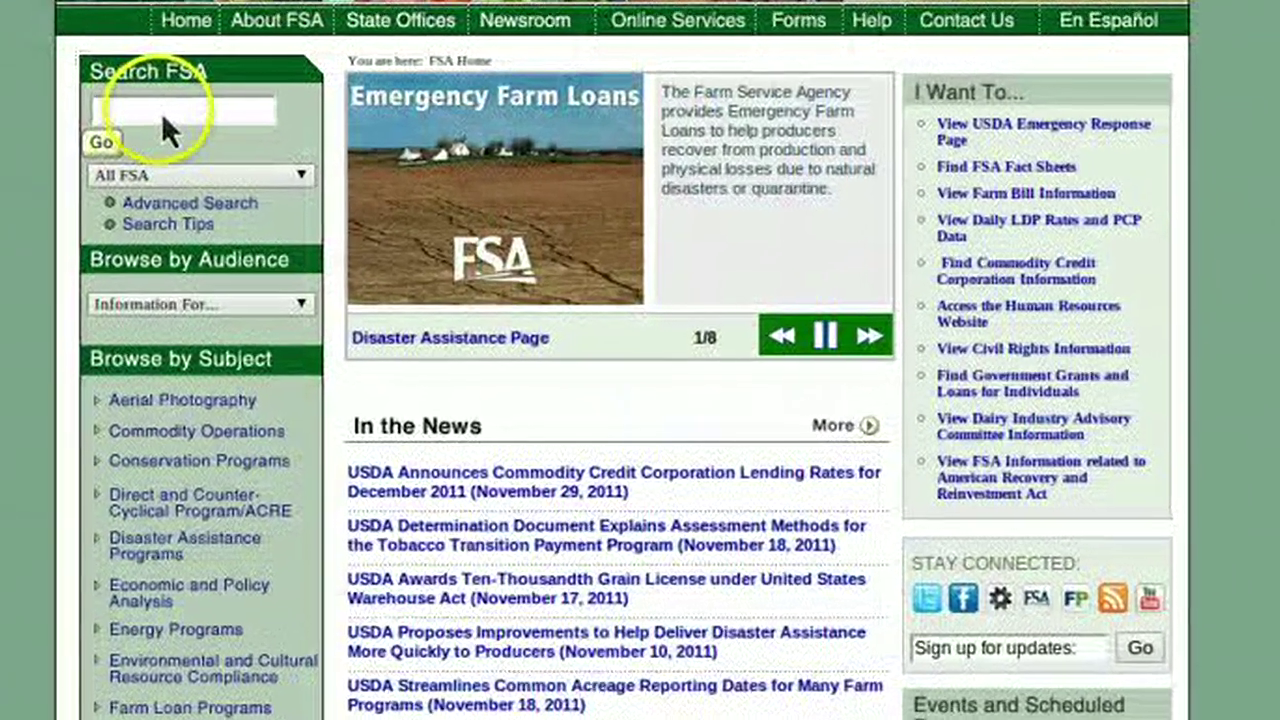
left_click(161, 112)
type("data")
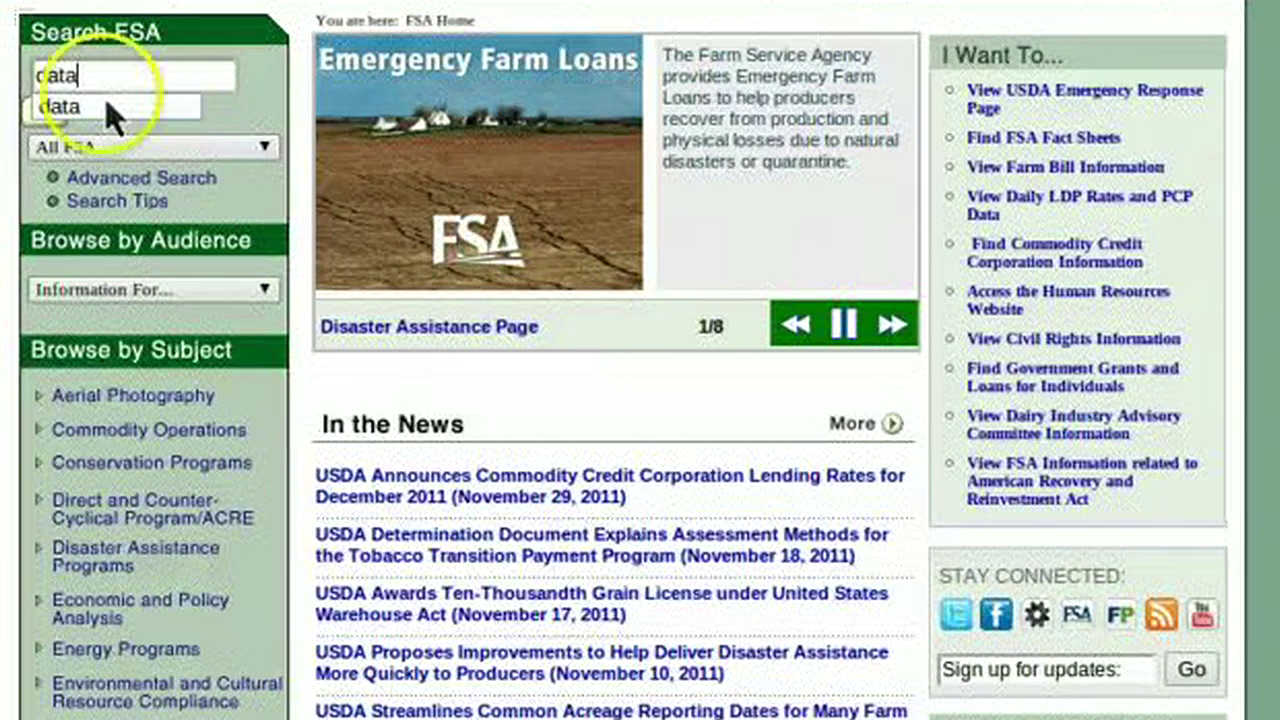
left_click(102, 106)
key("Return")
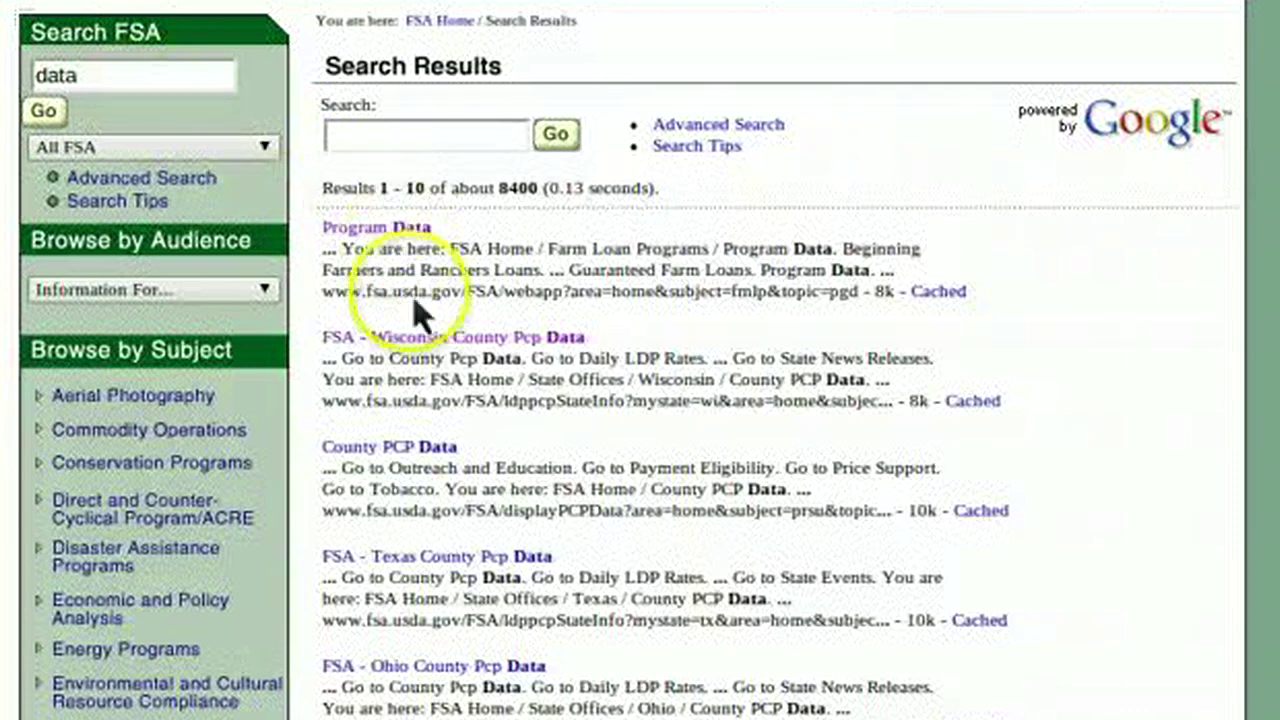
Step: Open and submit the Wisconsin County PCP Data lookup, then enter data.gov as the address
left_click(418, 337)
left_click(660, 333)
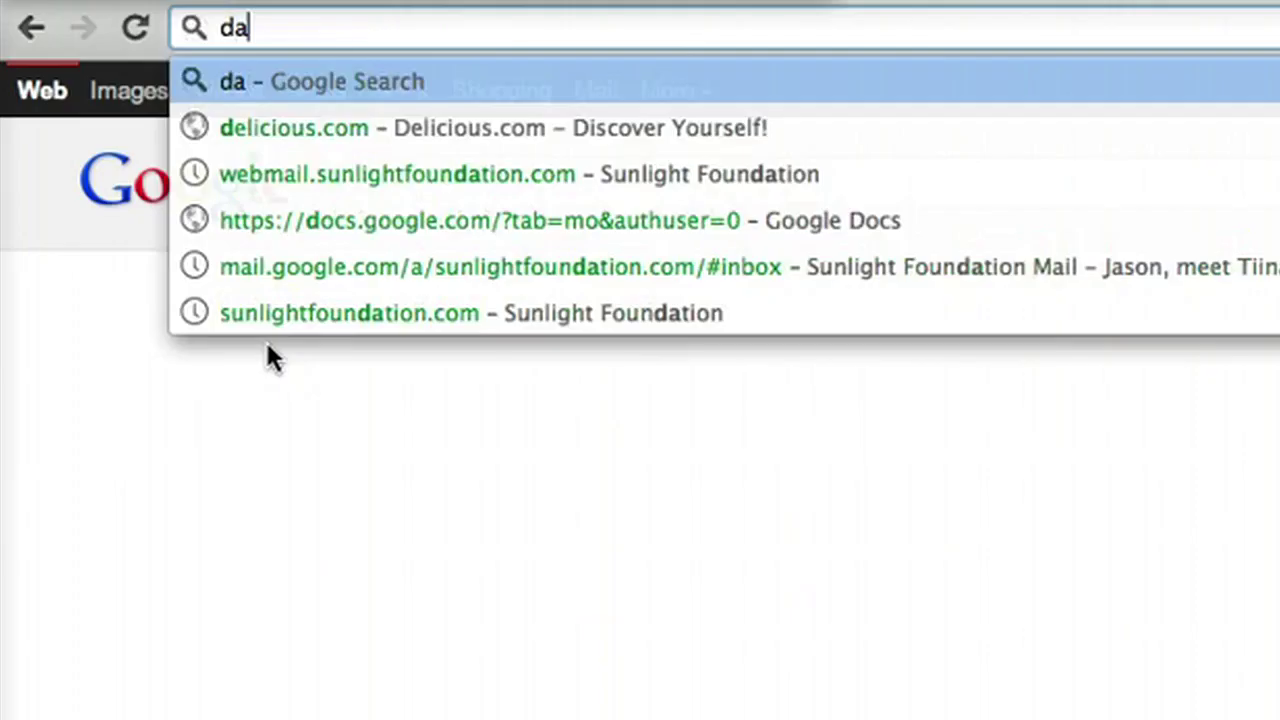
type("ta.gov")
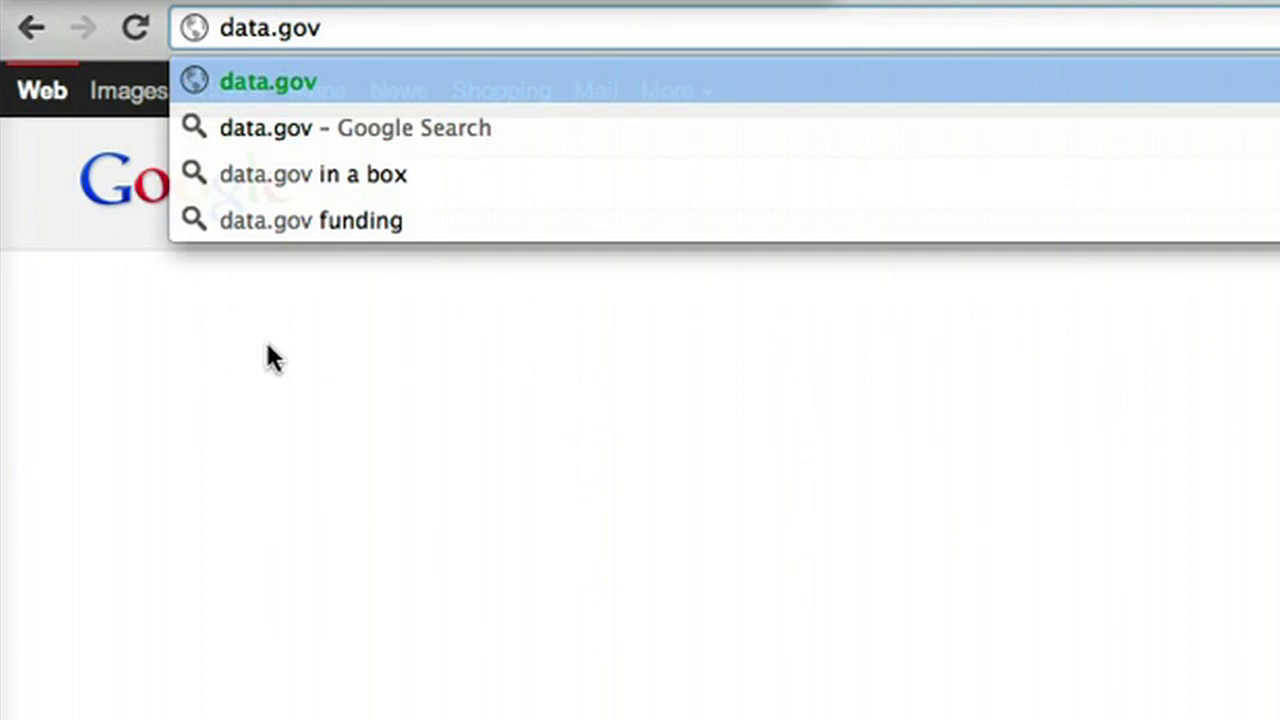
Step: Load data.gov, zoom the page in, and open the Raw Data catalog
key("Return")
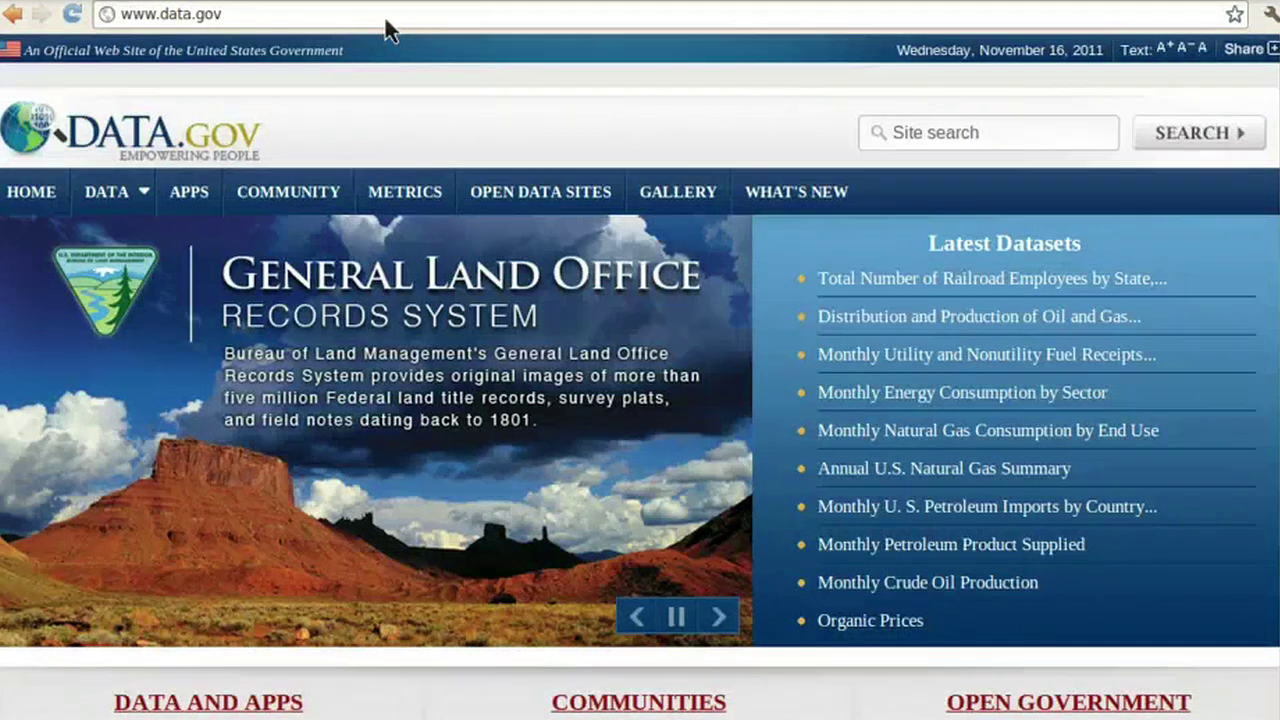
key("ctrl+plus")
key("ctrl+plus")
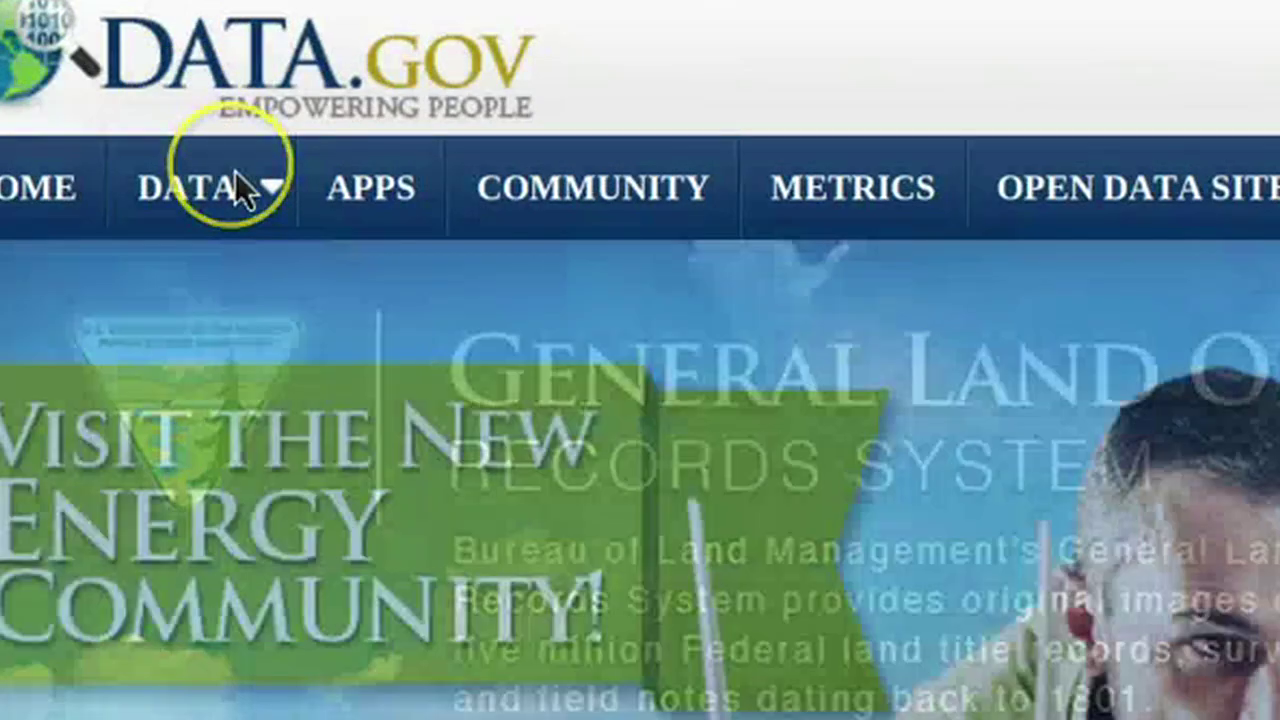
left_click(235, 171)
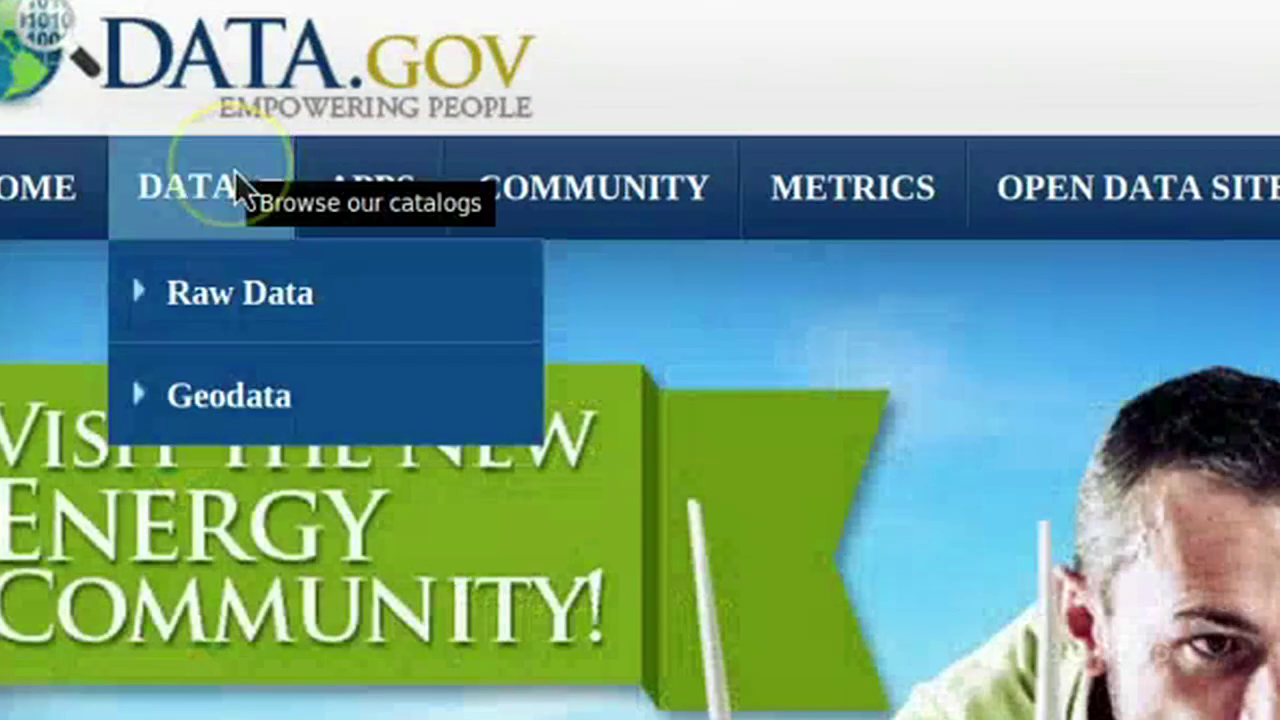
left_click(250, 303)
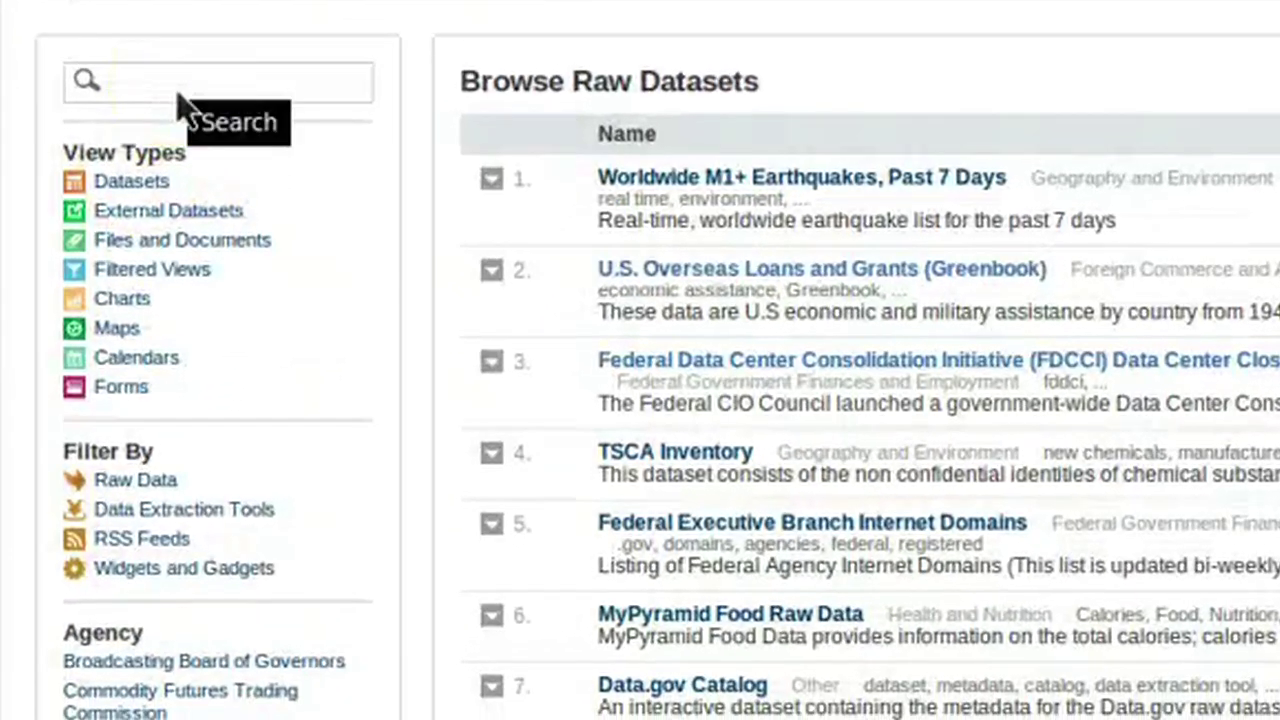
Step: Search the raw datasets catalog for 'economic assistance'
left_click(178, 85)
type("economic as")
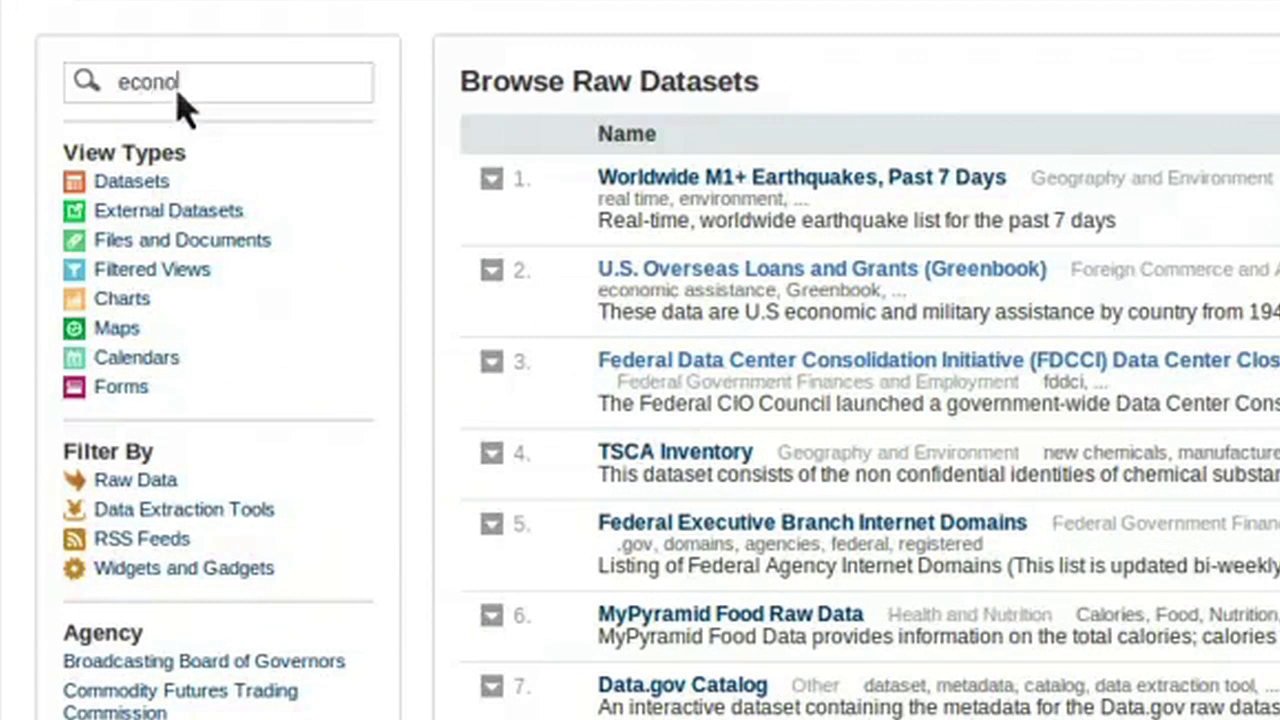
type("sistance")
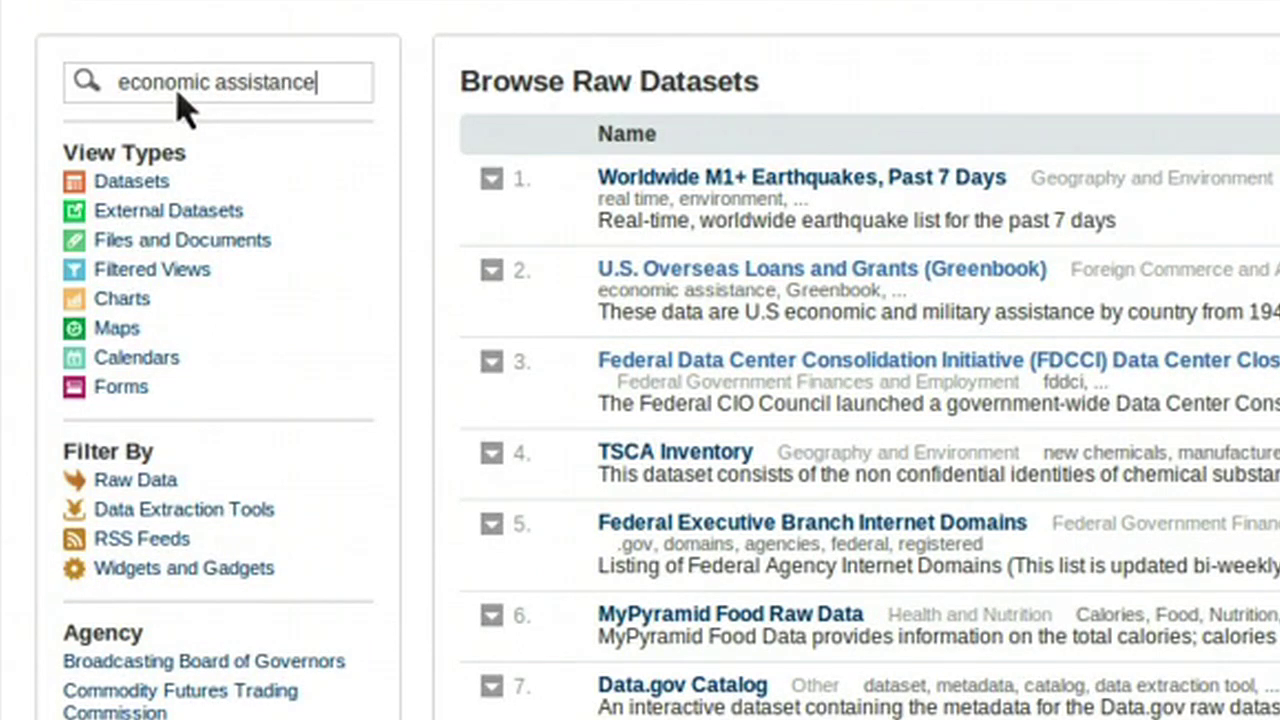
key("Return")
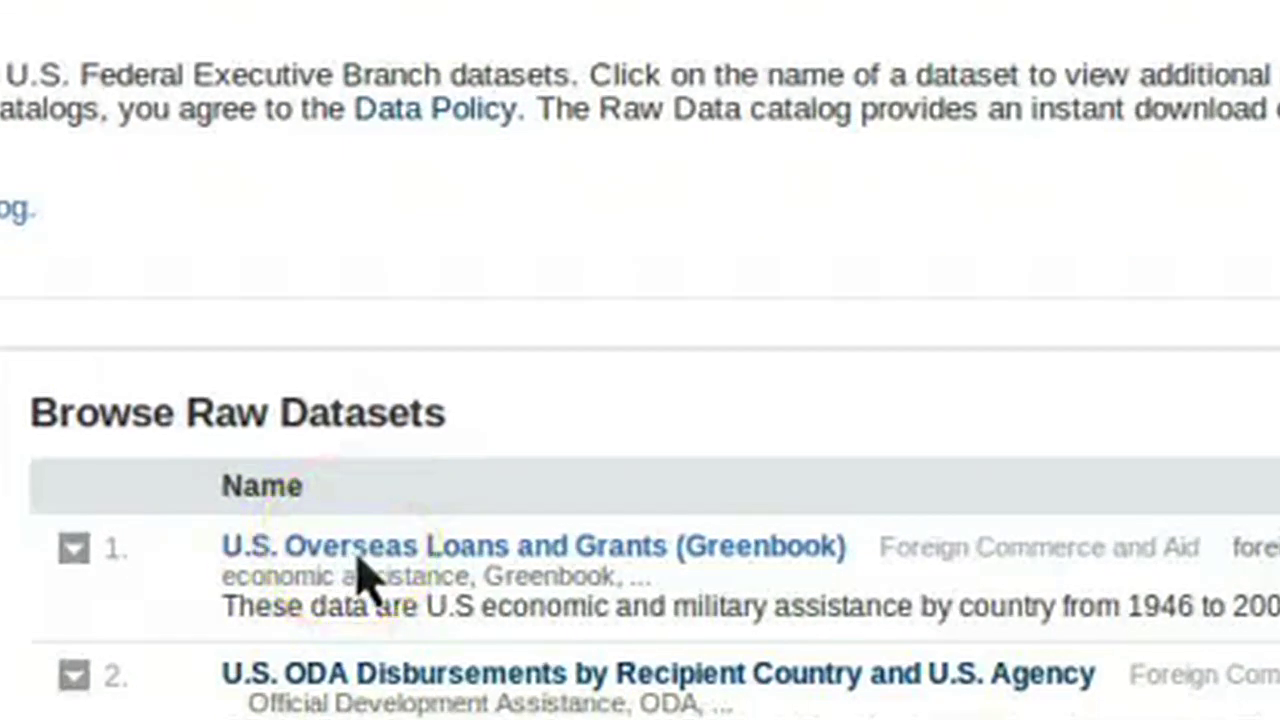
Step: Open the 'U.S. Overseas Loans and Grants (Greenbook)' dataset from the raw datasets list
left_click(358, 550)
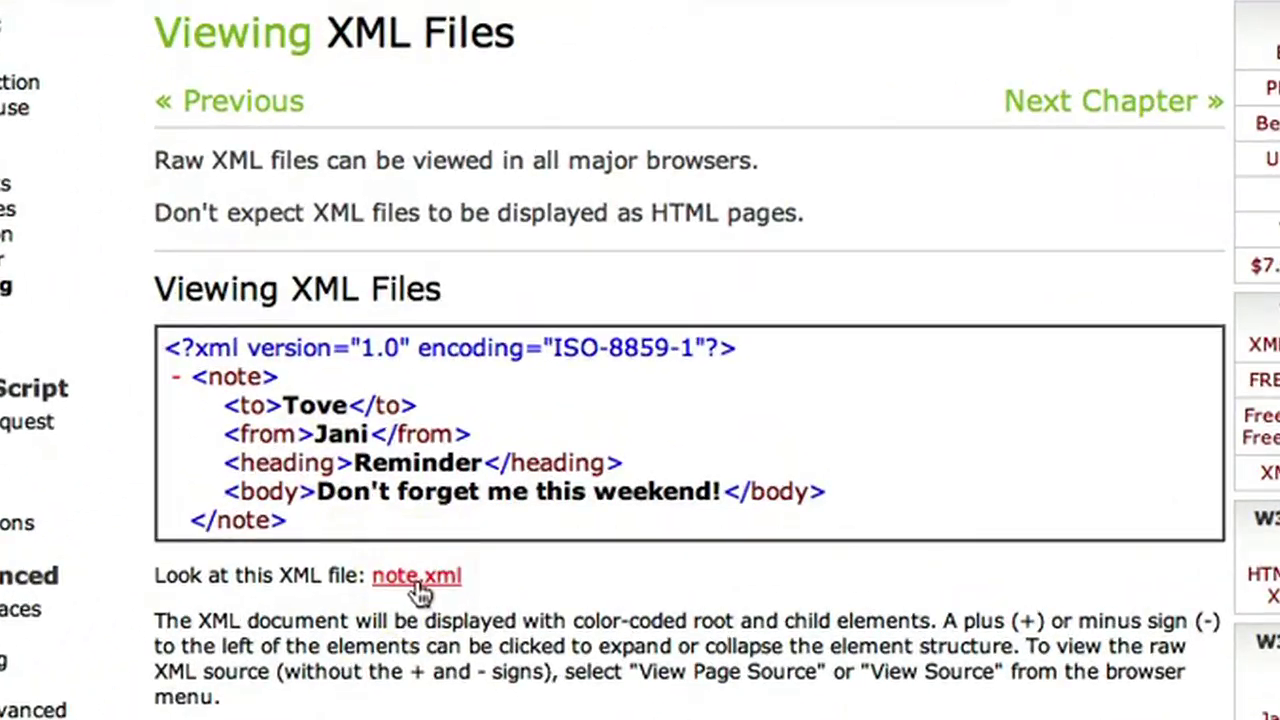
Step: View the note.xml example and read through the KML overview page
left_click(431, 581)
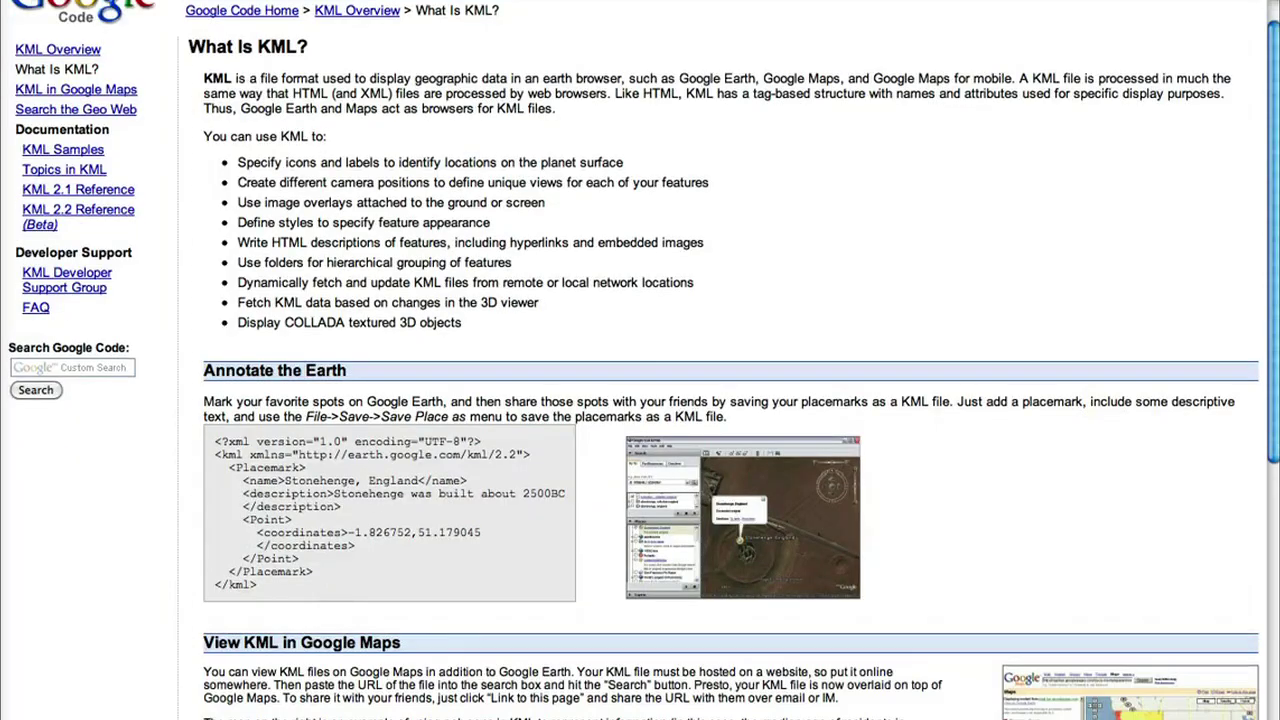
scroll(640, 360, "down", 1)
scroll(640, 360, "down", 5)
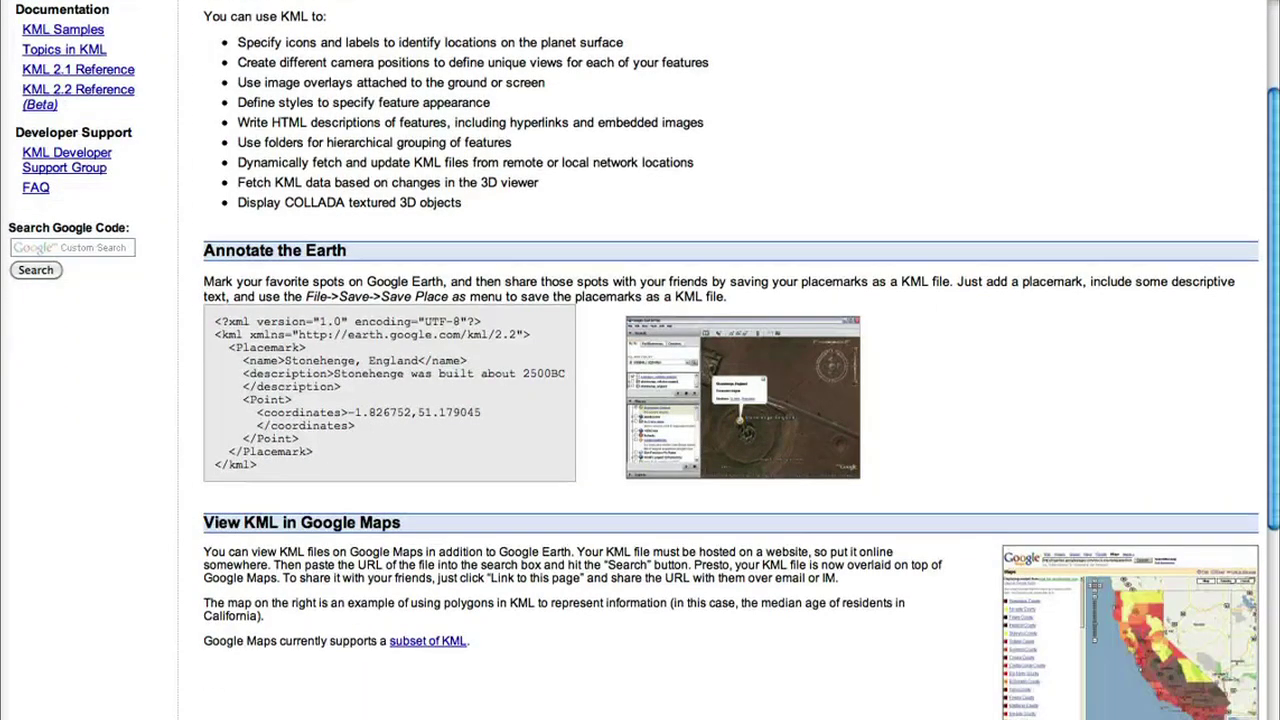
scroll(640, 360, "down", 2)
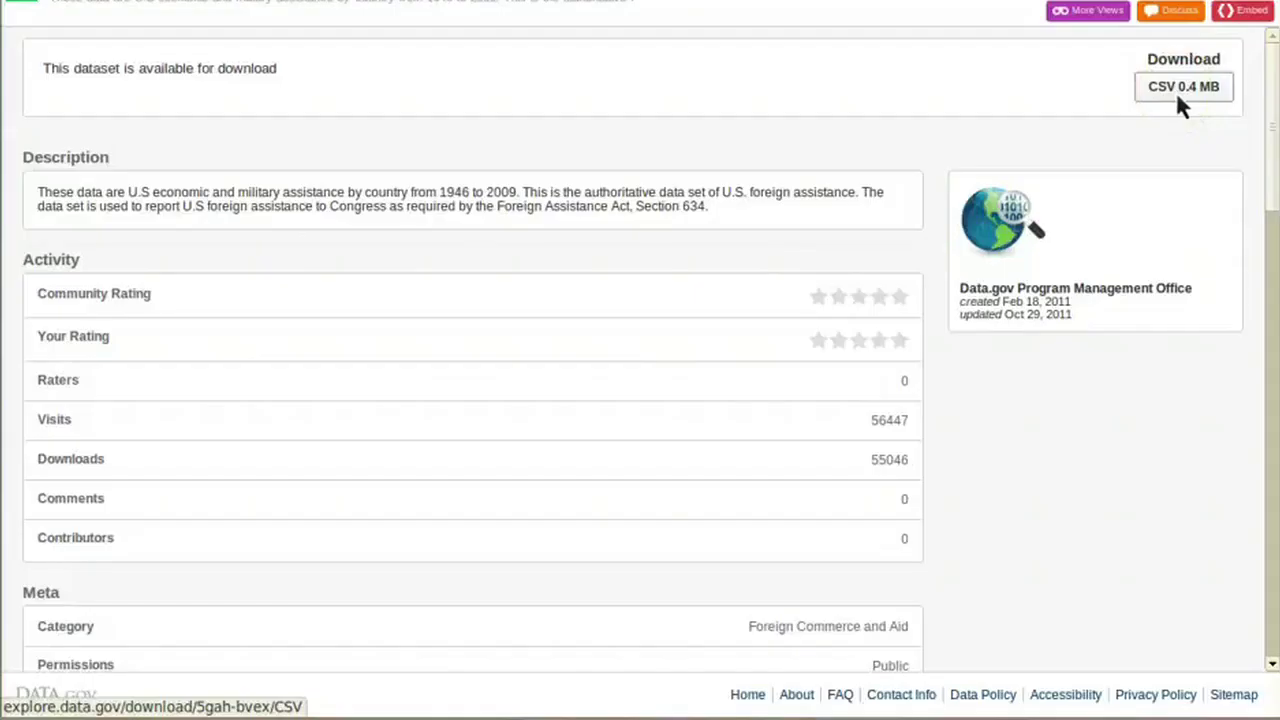
Step: Download the Greenbook dataset as a 0.4 MB CSV and open it in a spreadsheet
left_click(1178, 90)
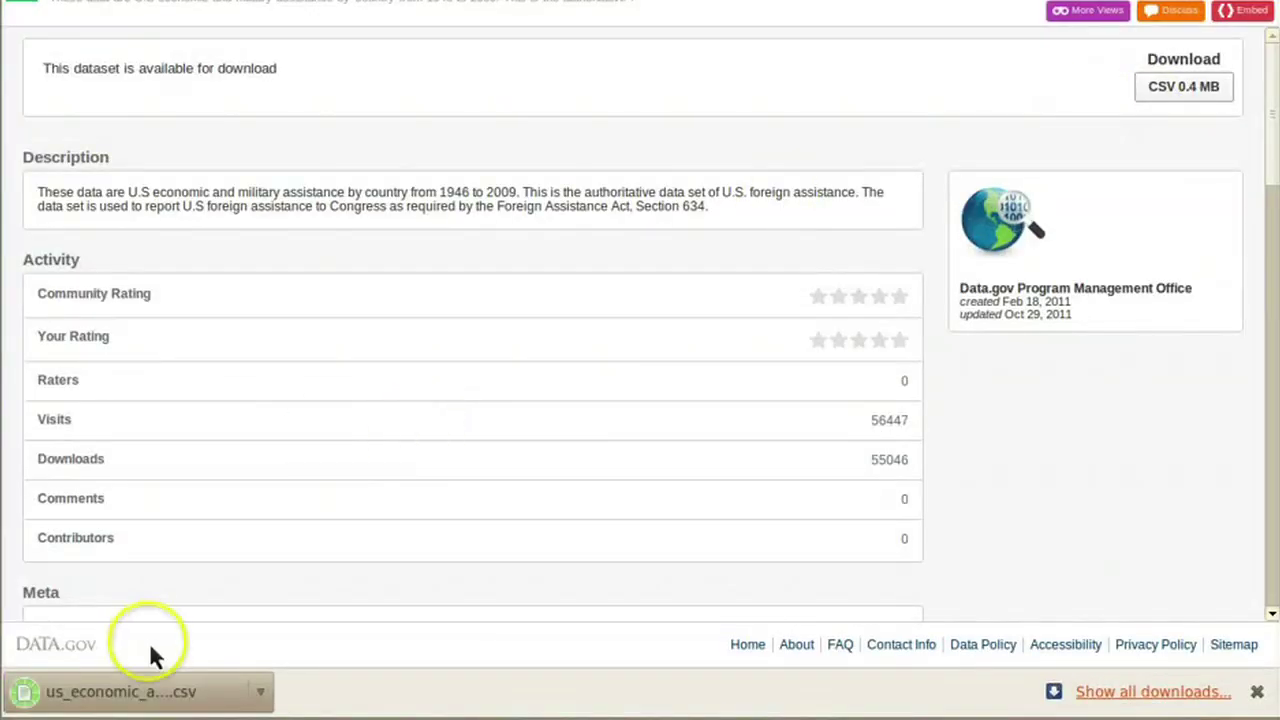
left_click(163, 700)
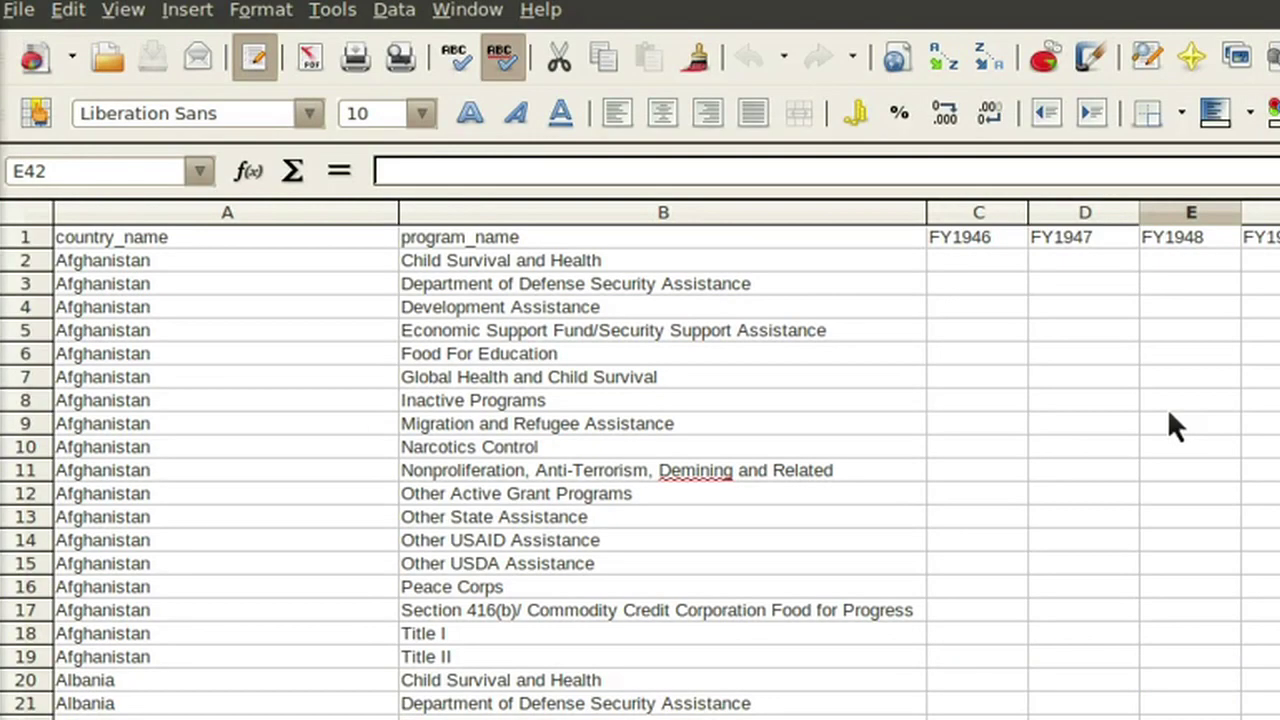
key("Down")
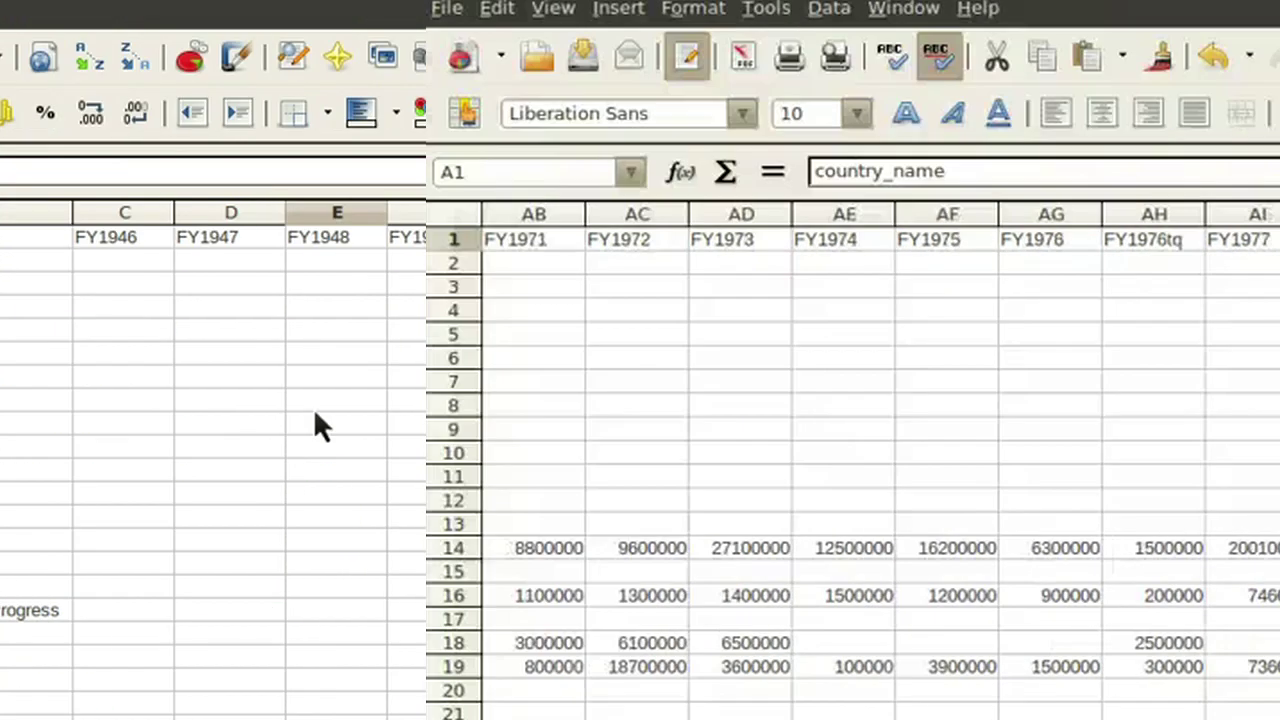
scroll(640, 450, "right", 10)
scroll(640, 450, "right", 20)
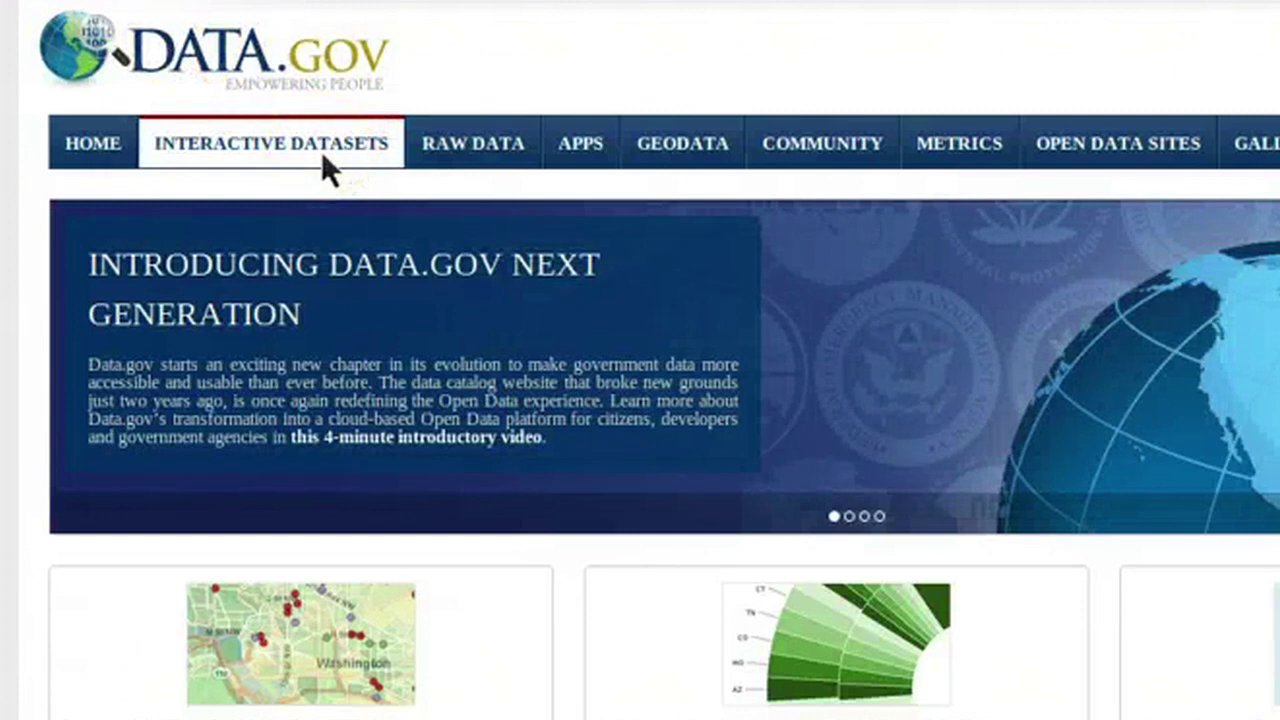
Step: Search Interactive Datasets for 'economic assistance' and open the Catalog of Federal Domestic Assistance (CFDA) result
left_click(321, 151)
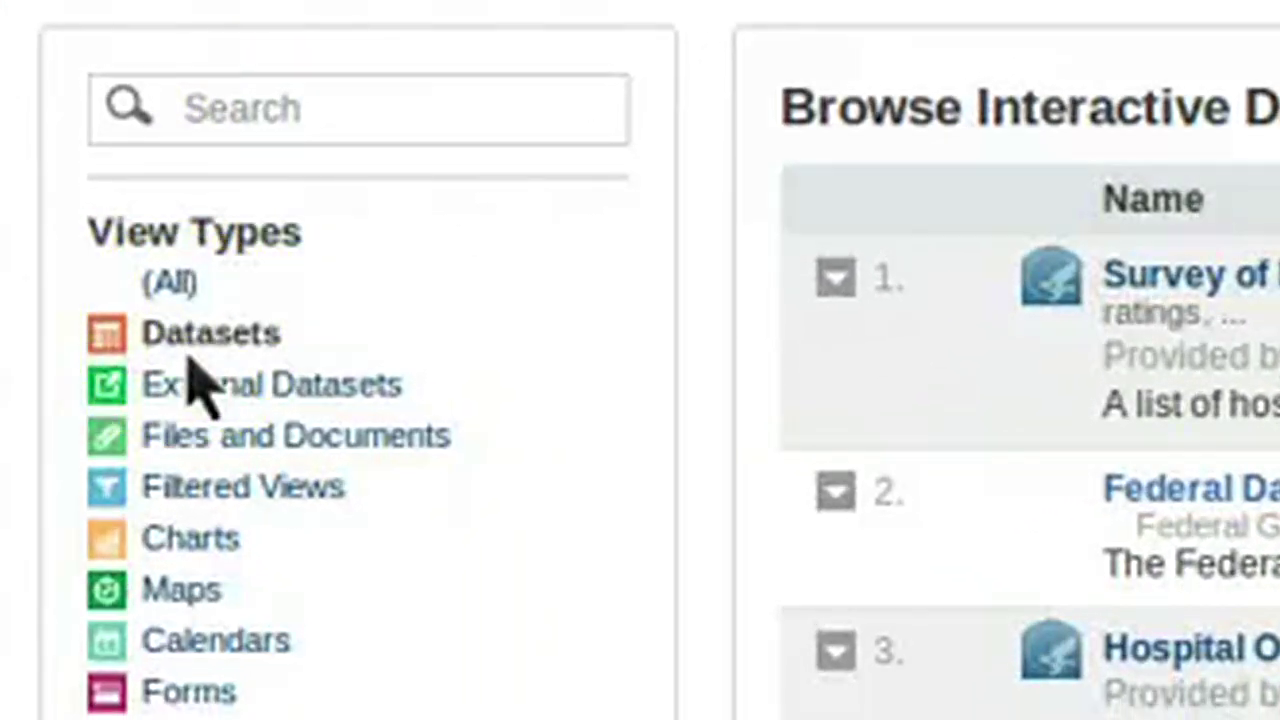
left_click(239, 125)
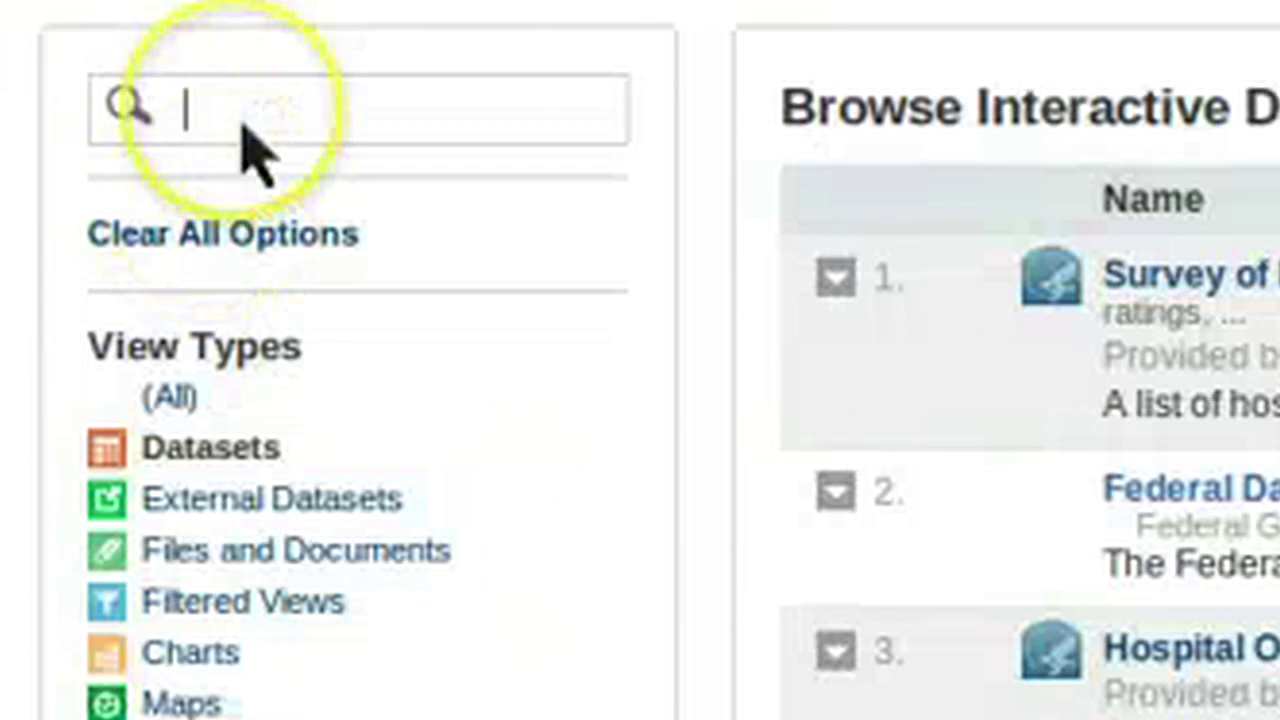
type("economic assi")
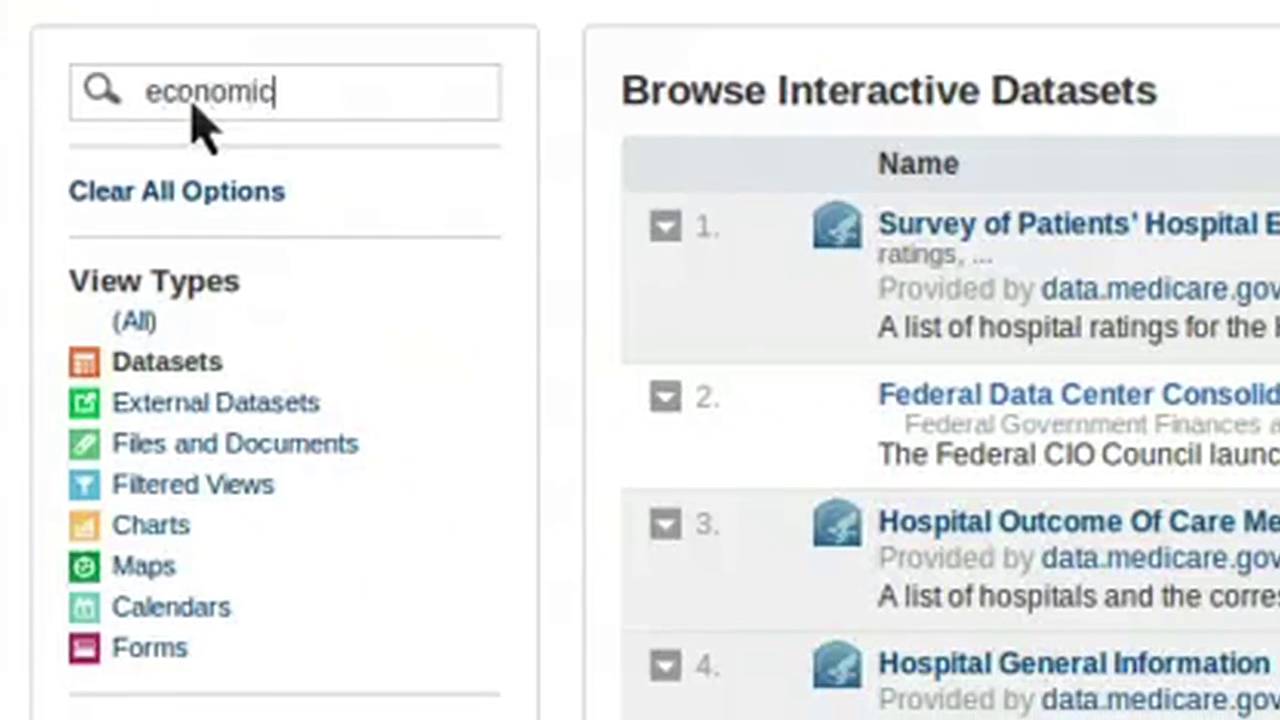
type("stance")
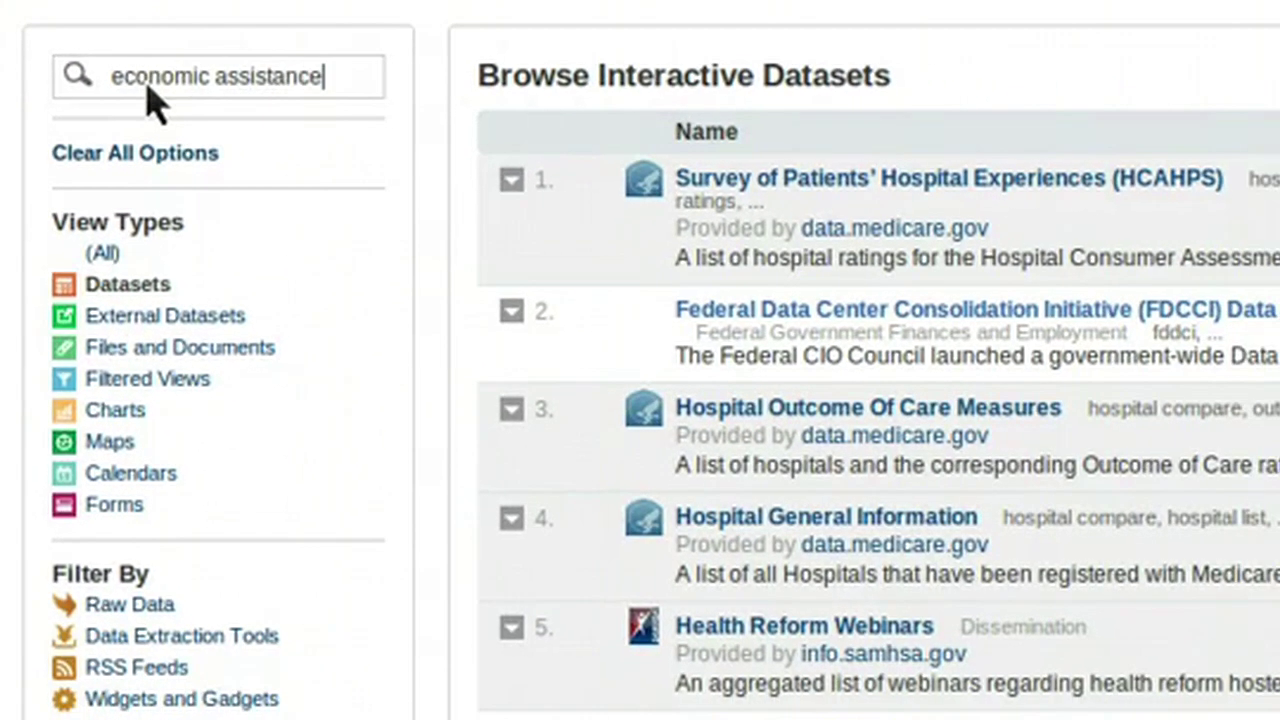
key("Return")
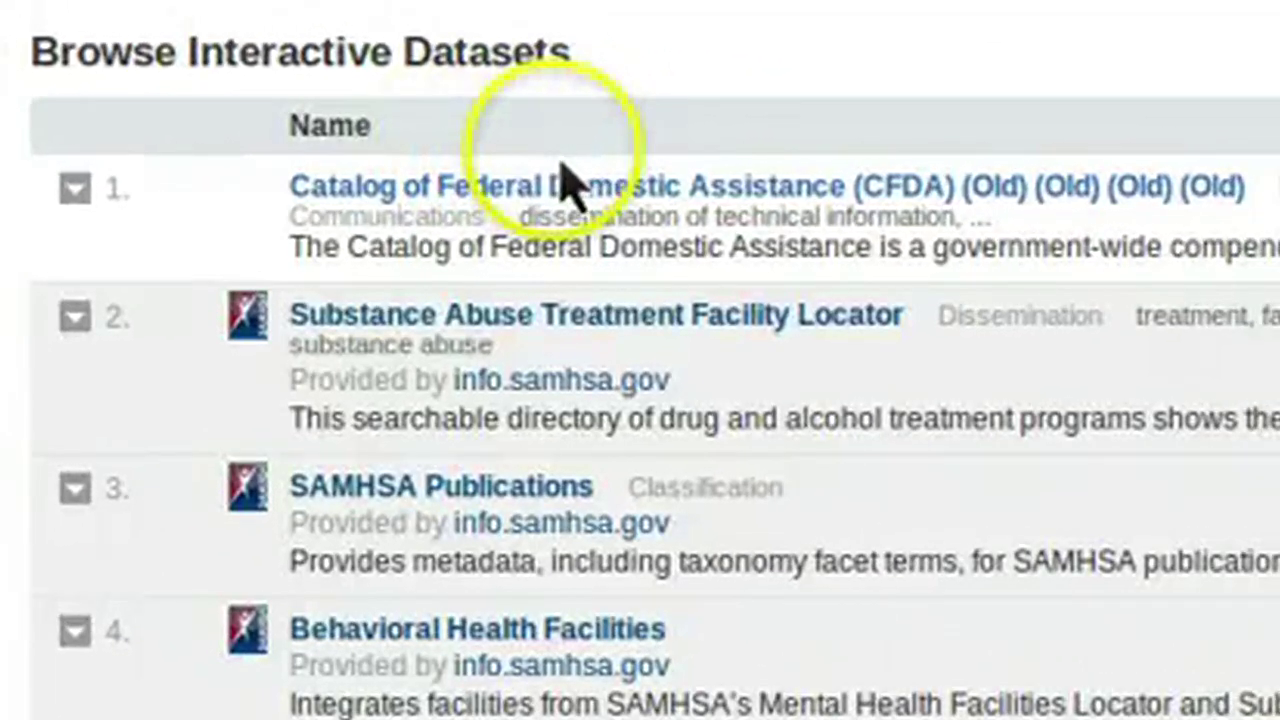
left_click(562, 168)
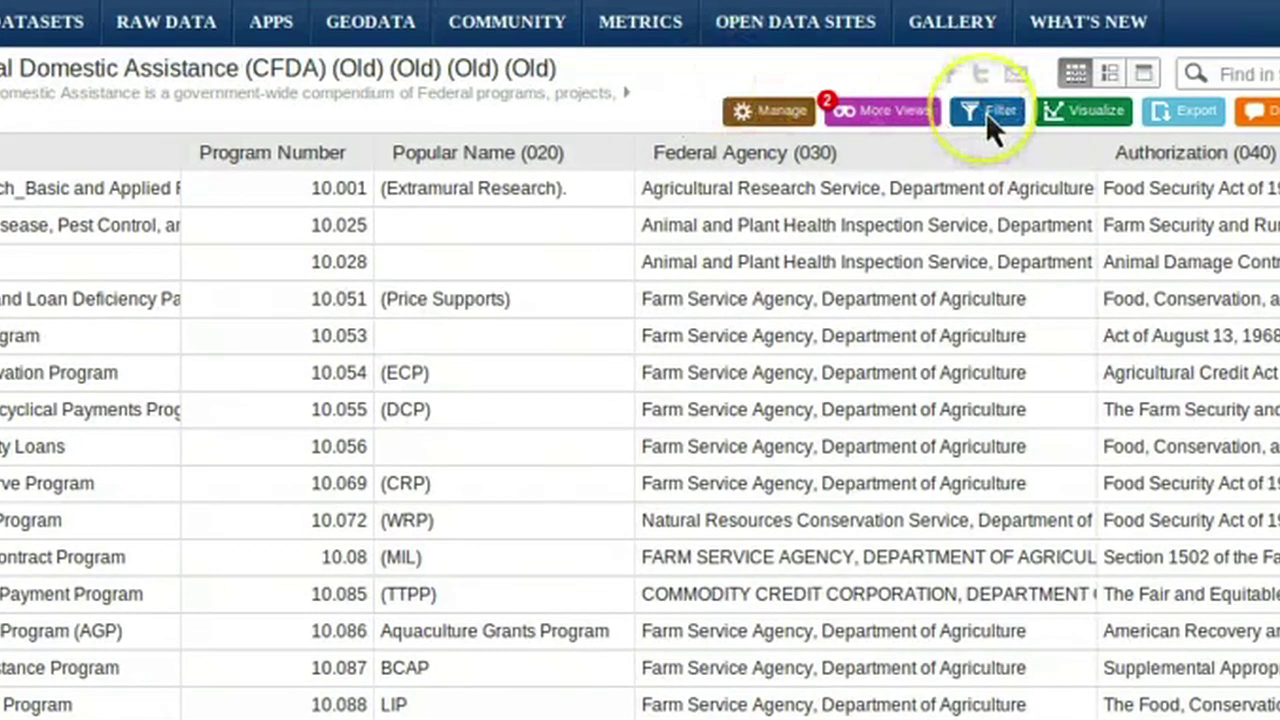
Step: Add a CFDA filter: Federal Agency (030) contains 'Farm Service Agency'
left_click(985, 112)
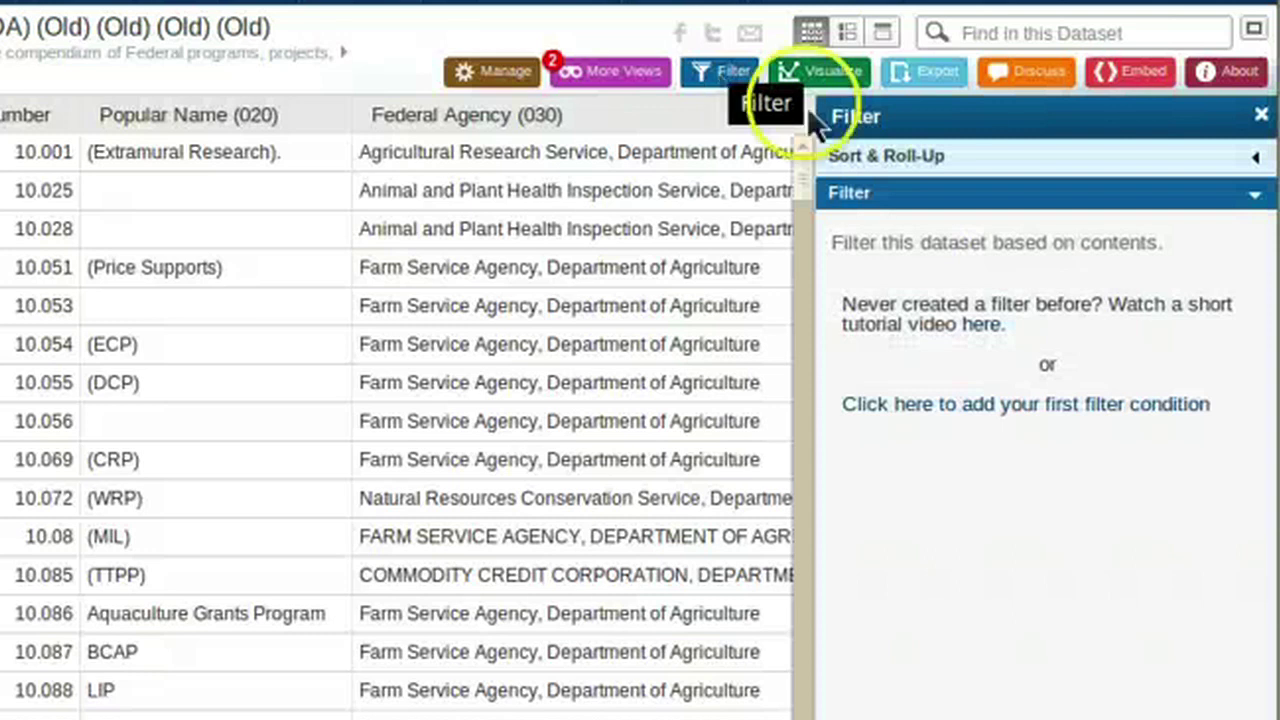
left_click(1030, 412)
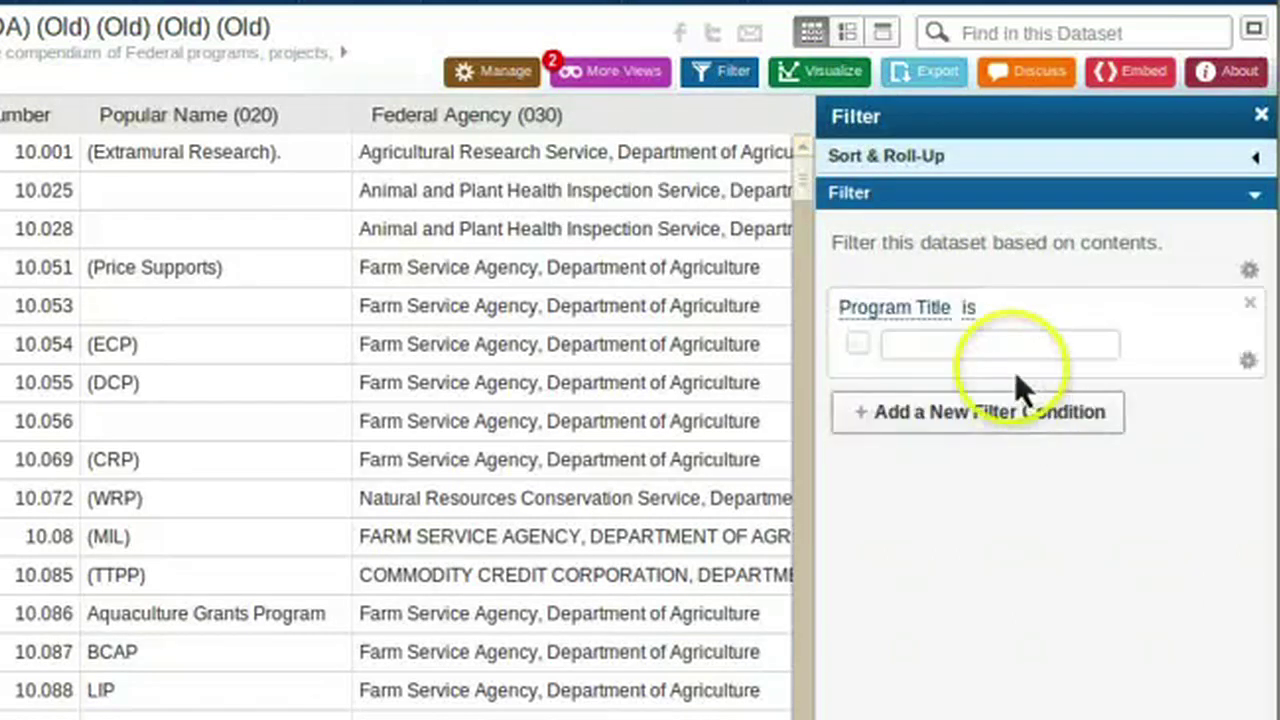
left_click(905, 310)
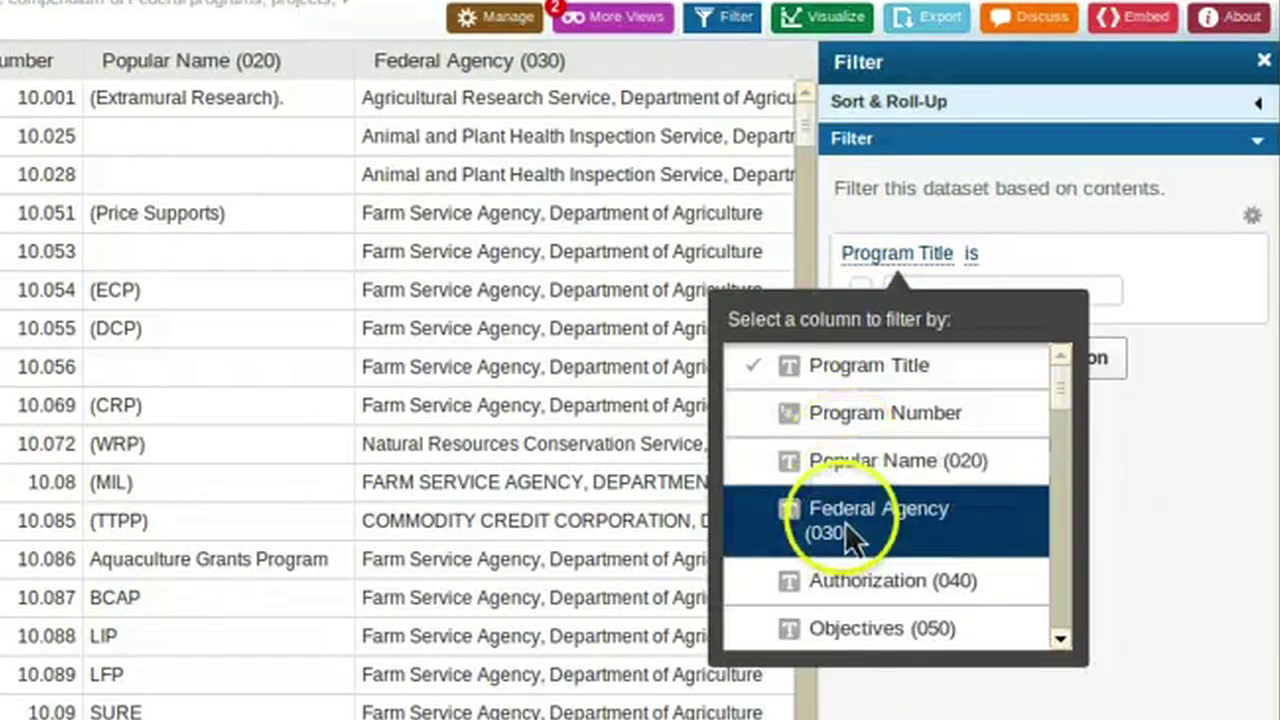
left_click(847, 585)
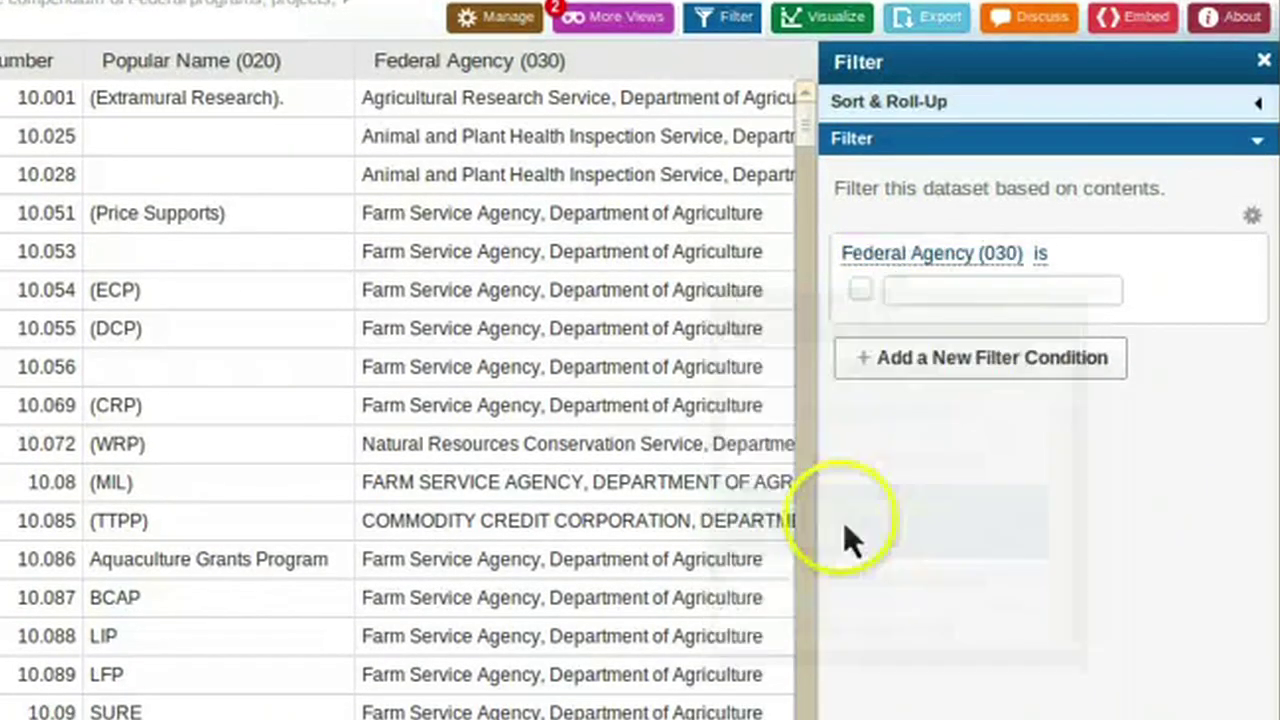
left_click(1043, 255)
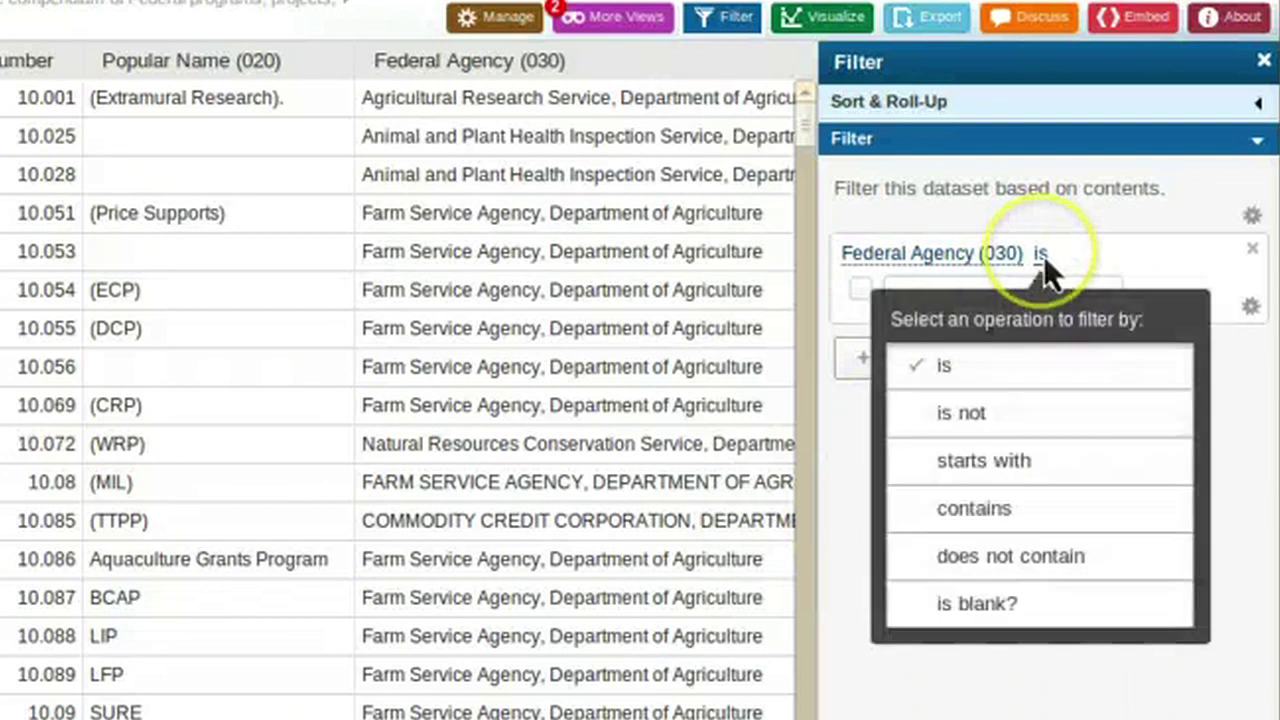
left_click(1002, 511)
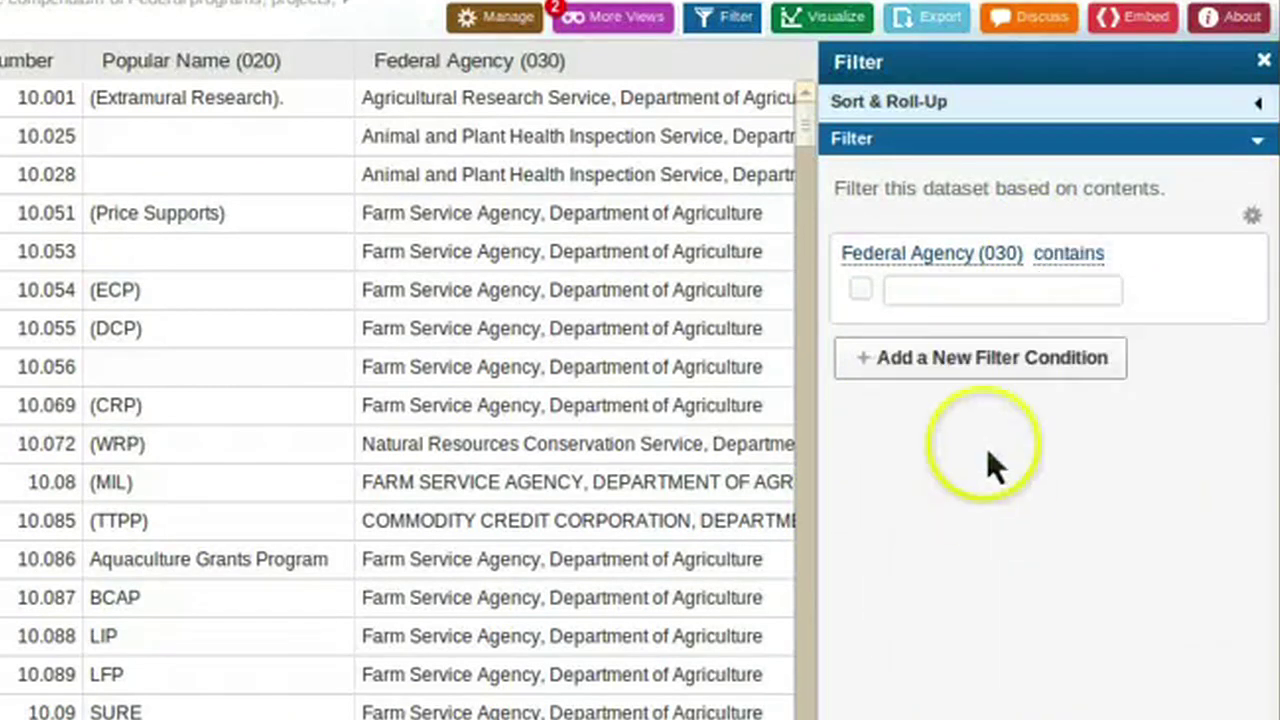
type("Far")
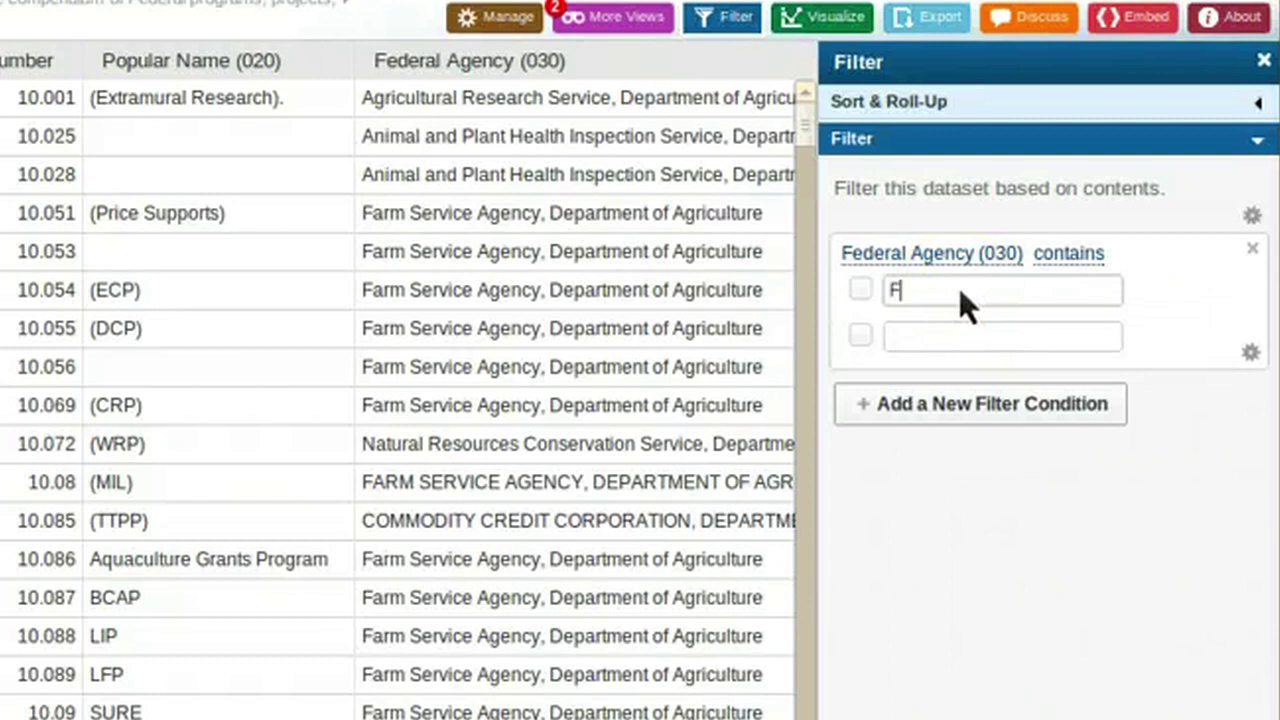
type("m Service Agency")
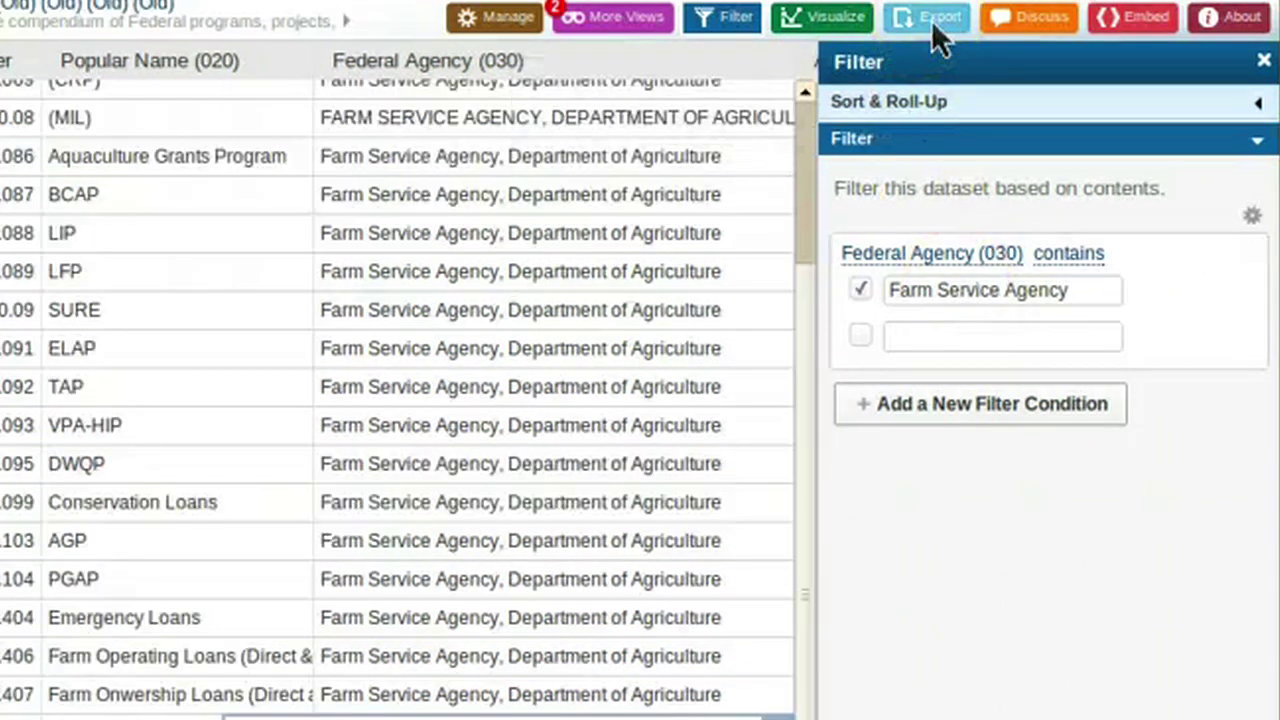
left_click(931, 20)
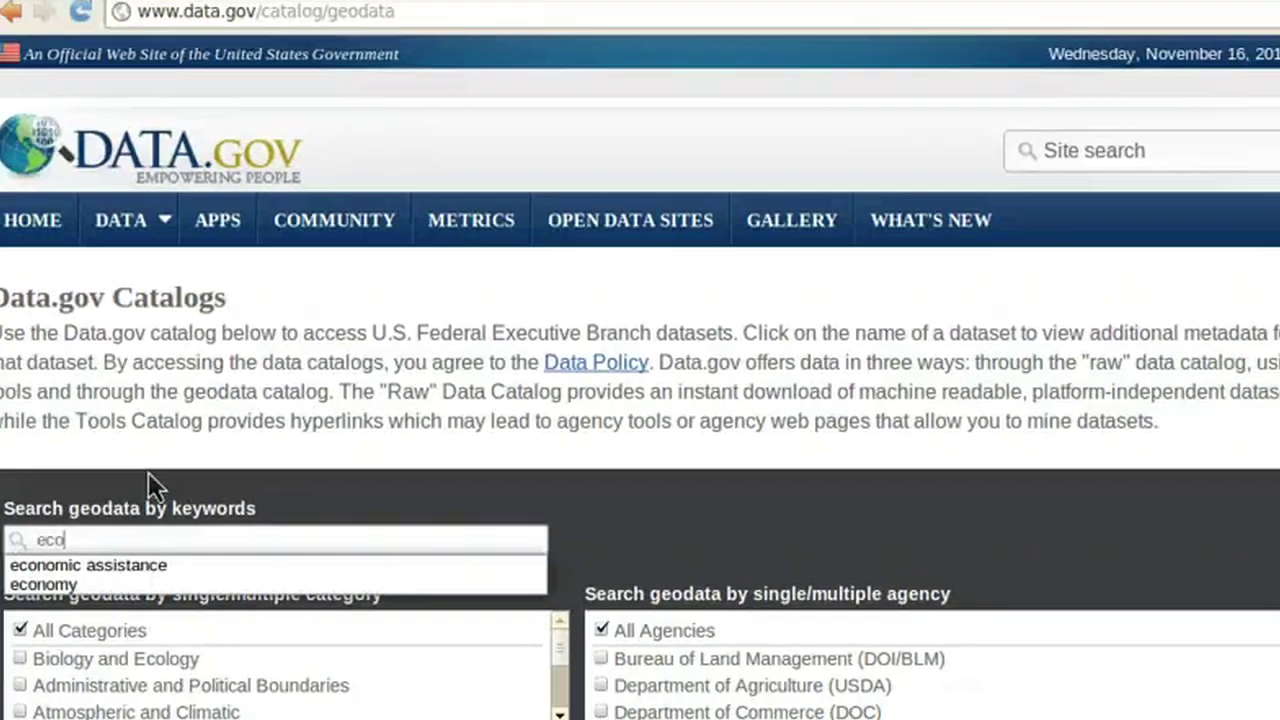
Step: Search the geodata catalog for 'economic assistance' via autocomplete, returning 14,606 records
type("nomic")
key("Down")
key("Return")
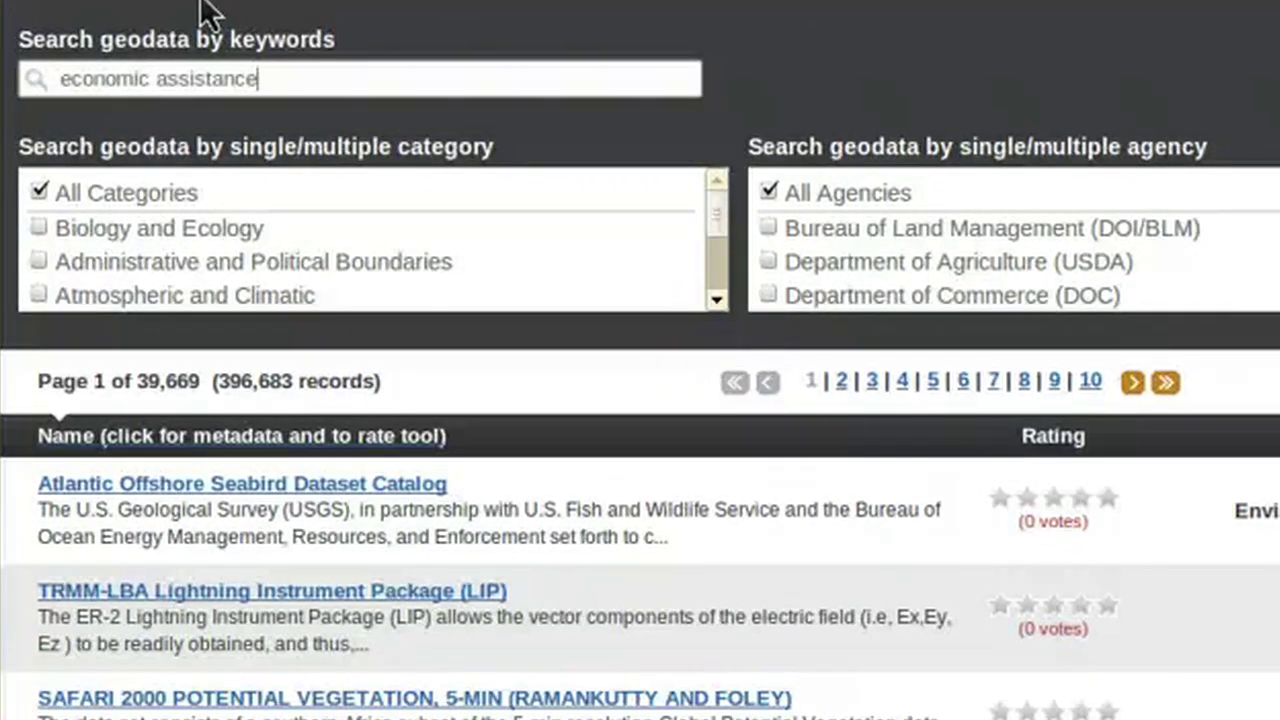
key("Return")
scroll(1129, 120, "up", 4)
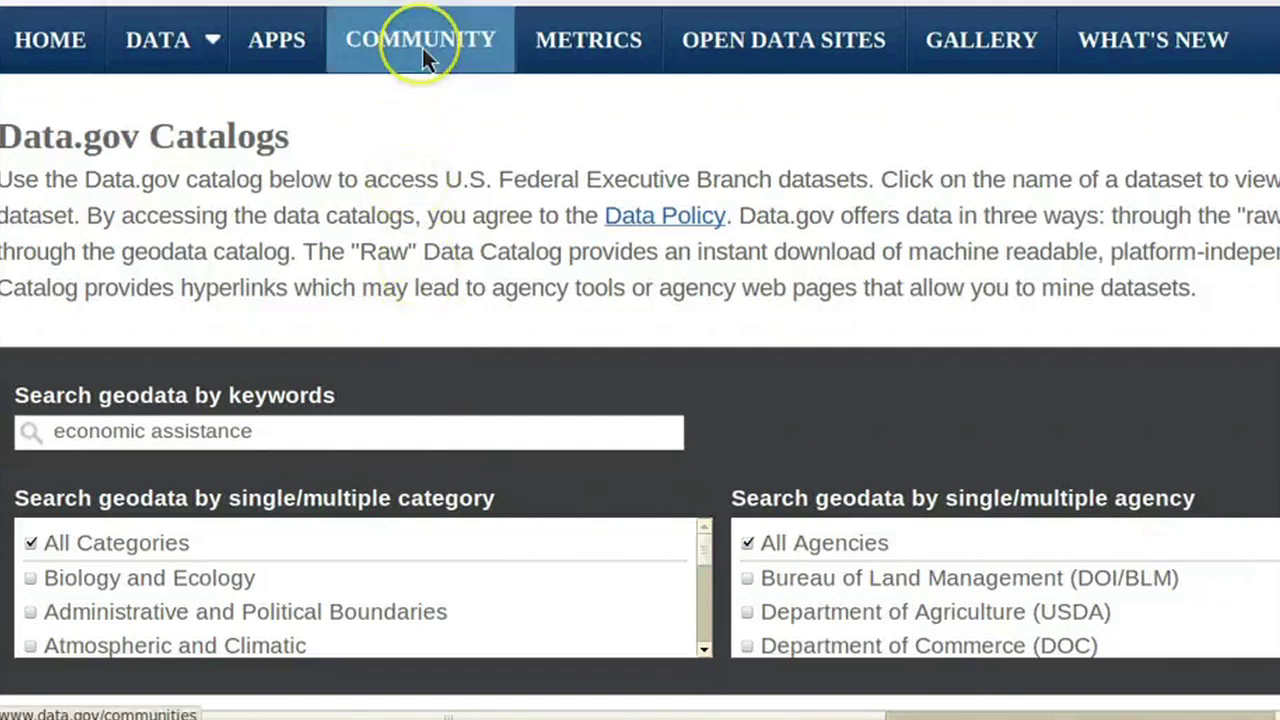
left_click(422, 47)
Step: Open the Restore the Gulf community and view its Deepwater Horizon raw data and tools
scroll(322, 172, "down", 5)
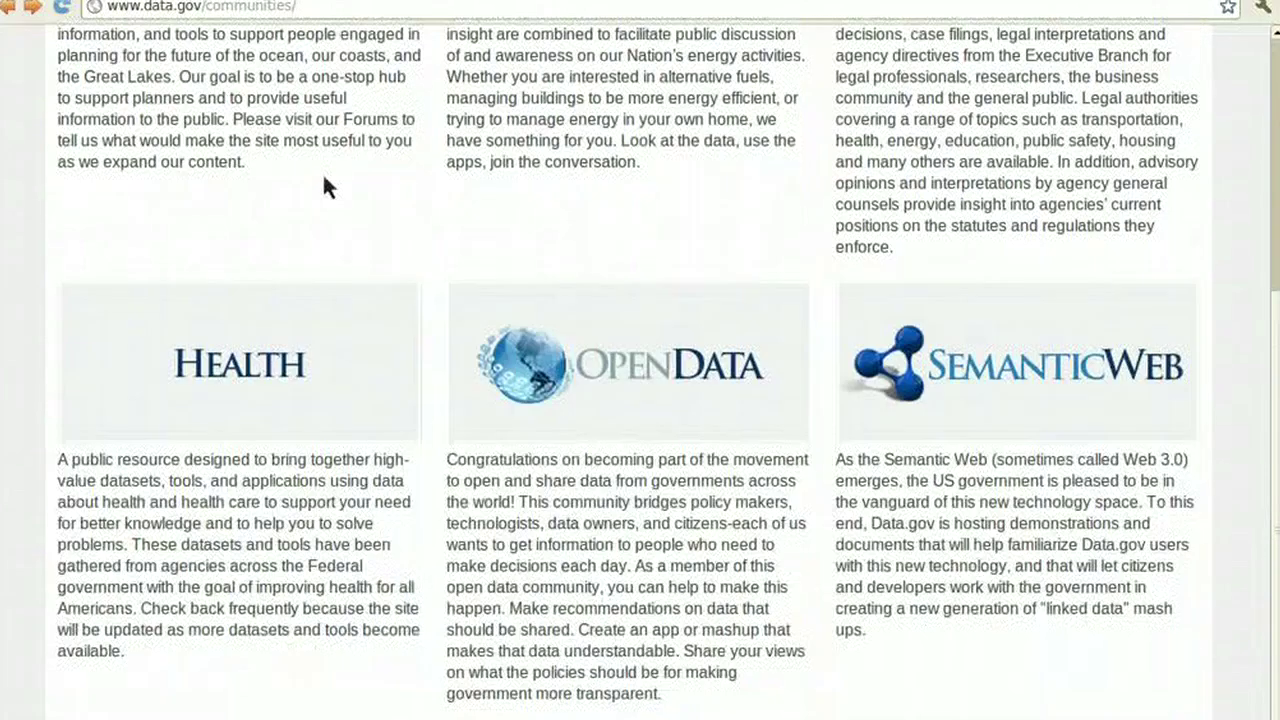
scroll(324, 178, "down", 3)
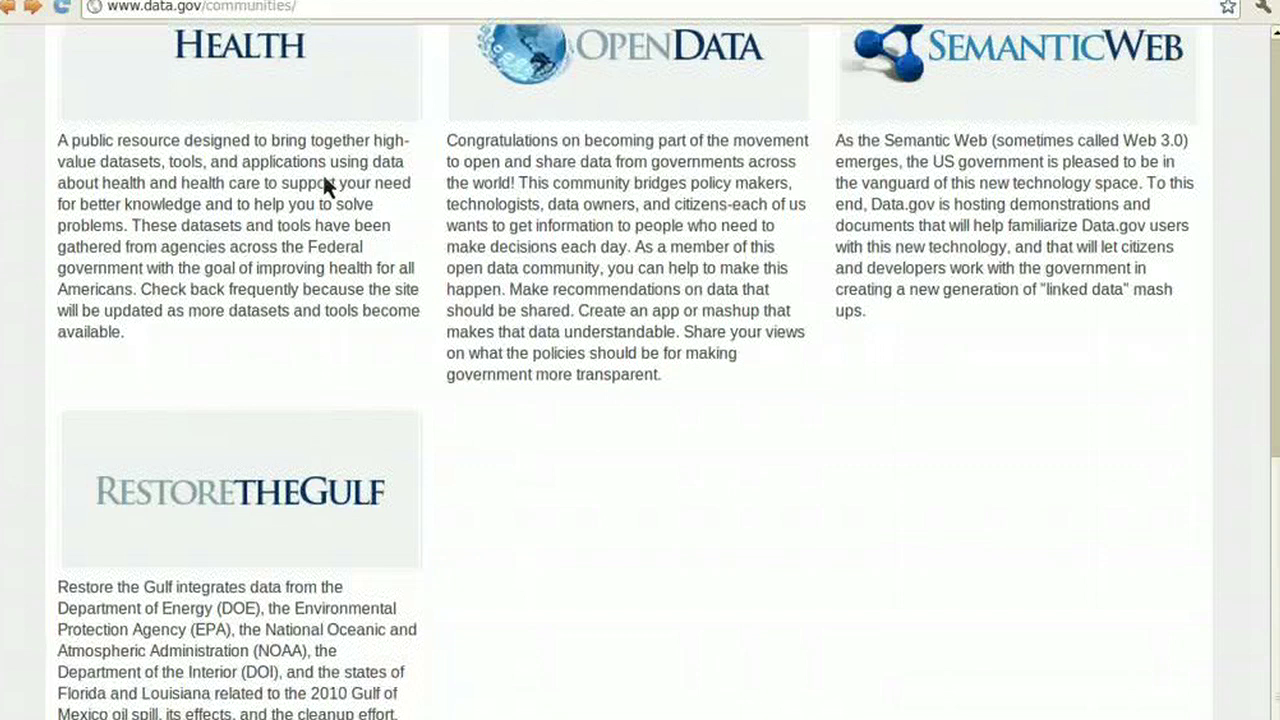
left_click(312, 483)
scroll(533, 563, "down", 2)
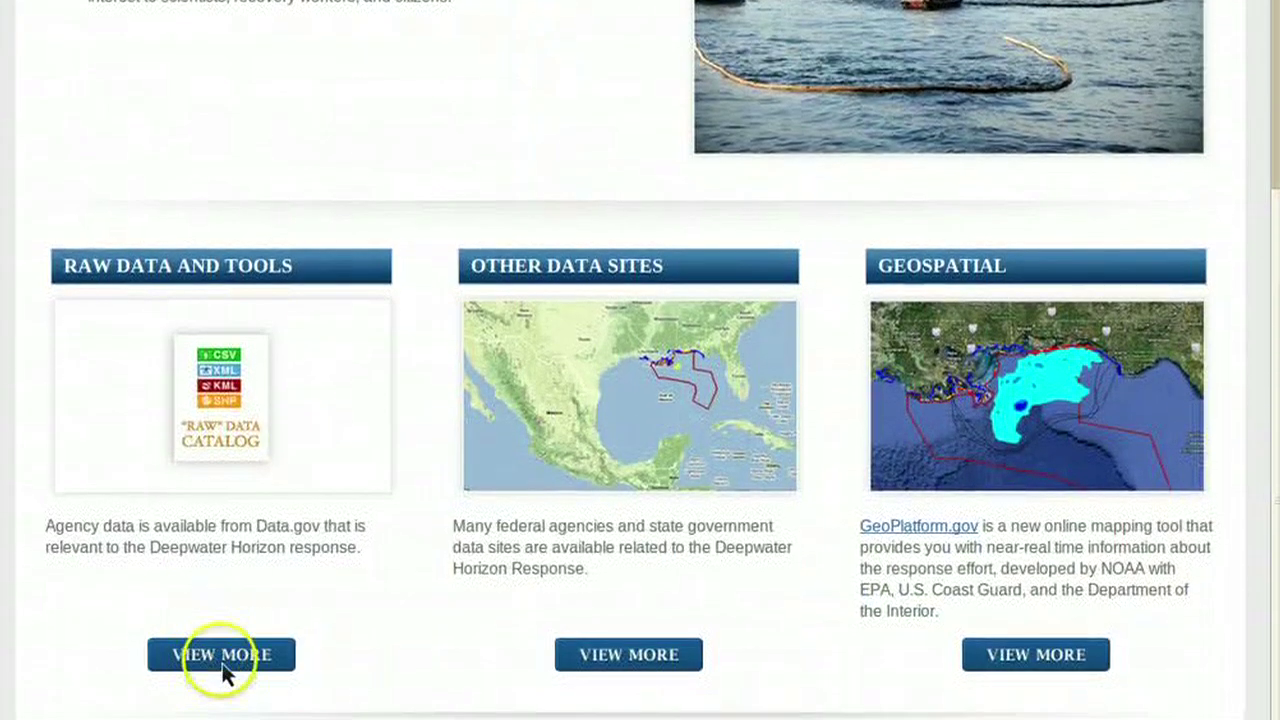
left_click(222, 656)
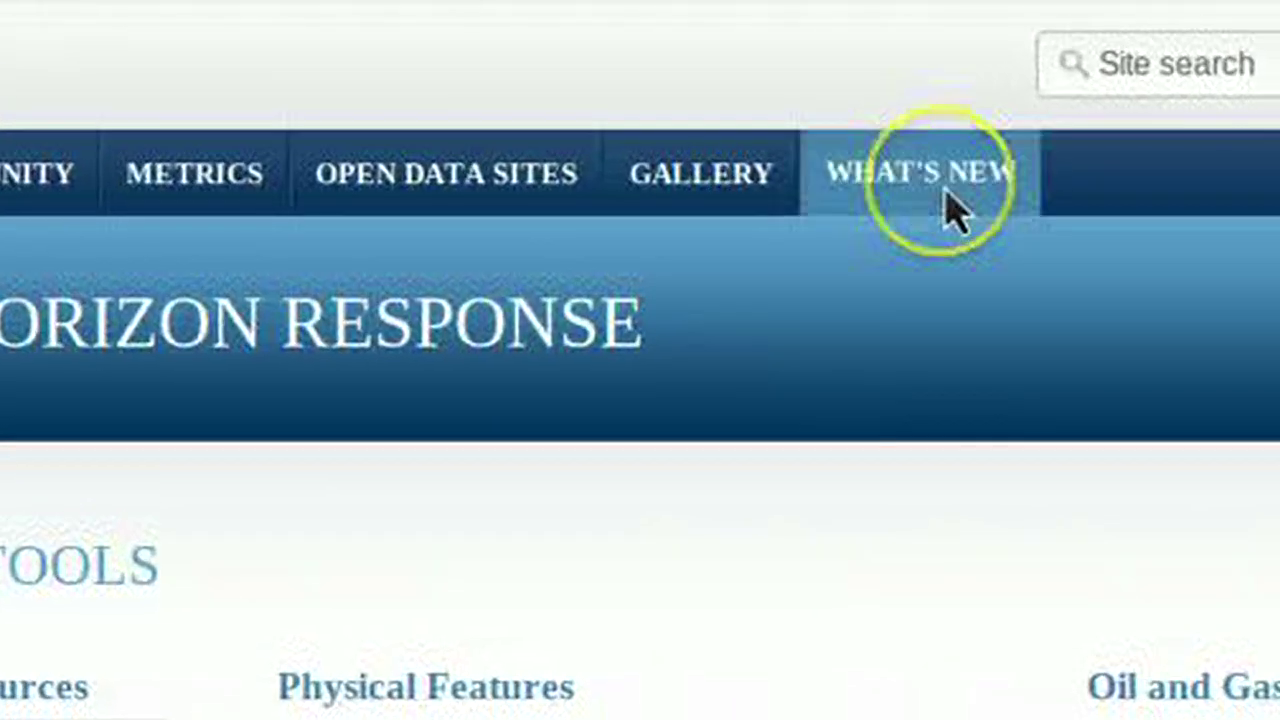
Step: Go to What's New and scroll down to its Newest Datasets section
left_click(945, 193)
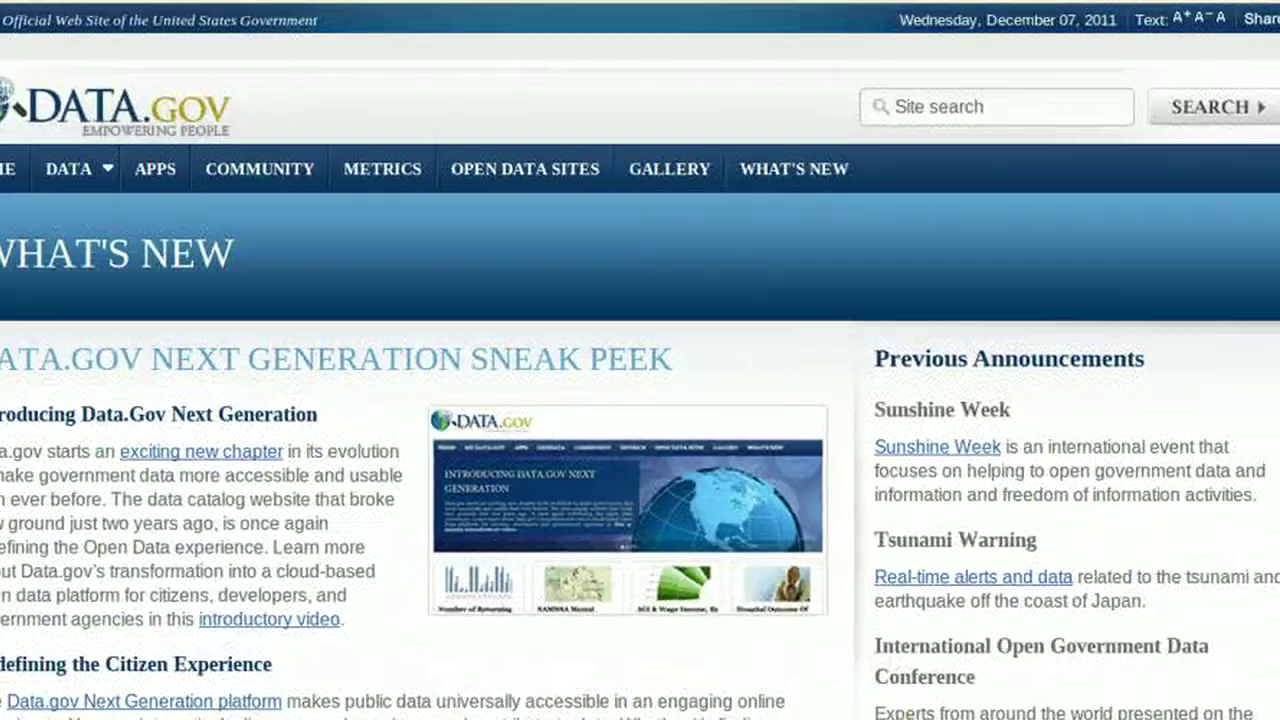
scroll(640, 400, "down", 5)
scroll(700, 705, "down", 5)
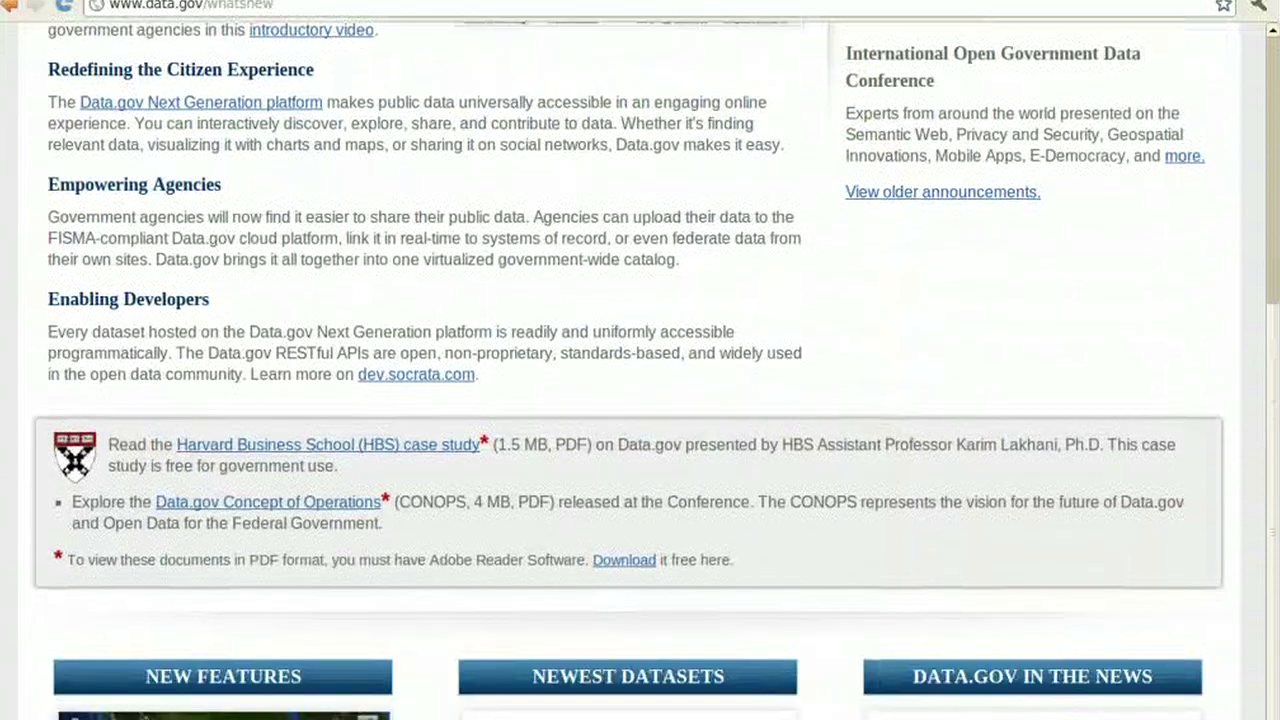
scroll(700, 703, "down", 2)
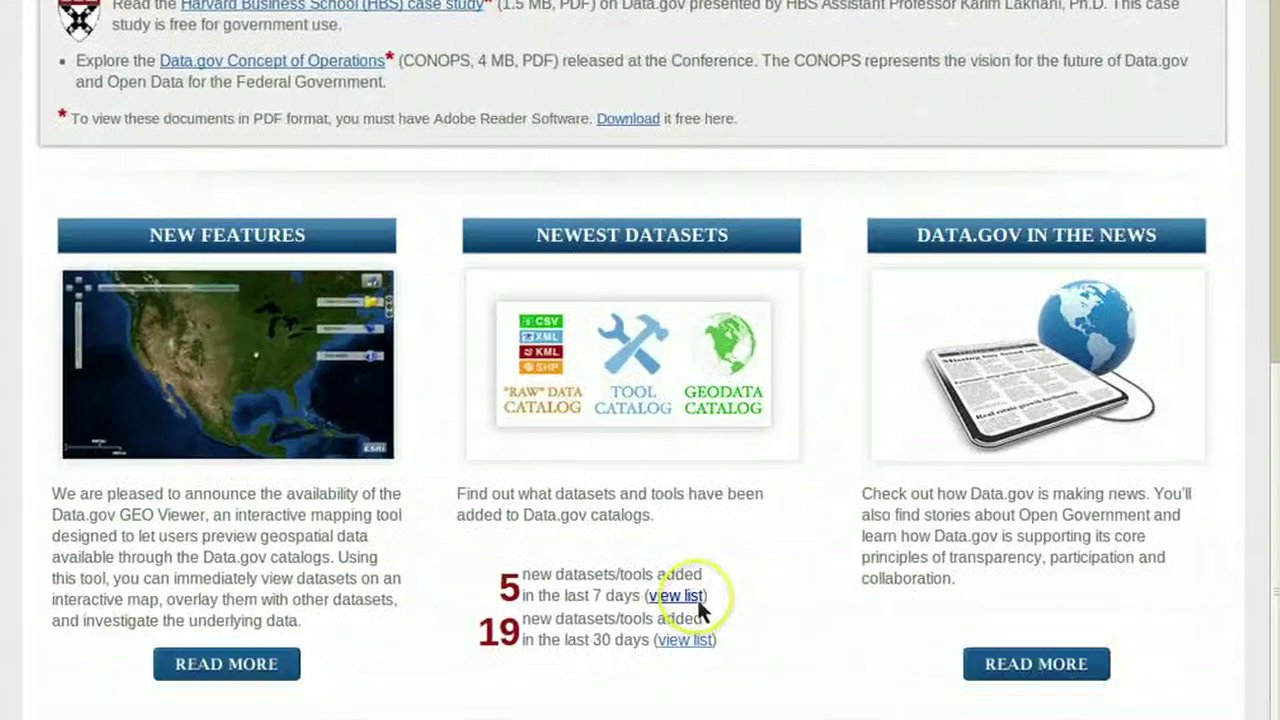